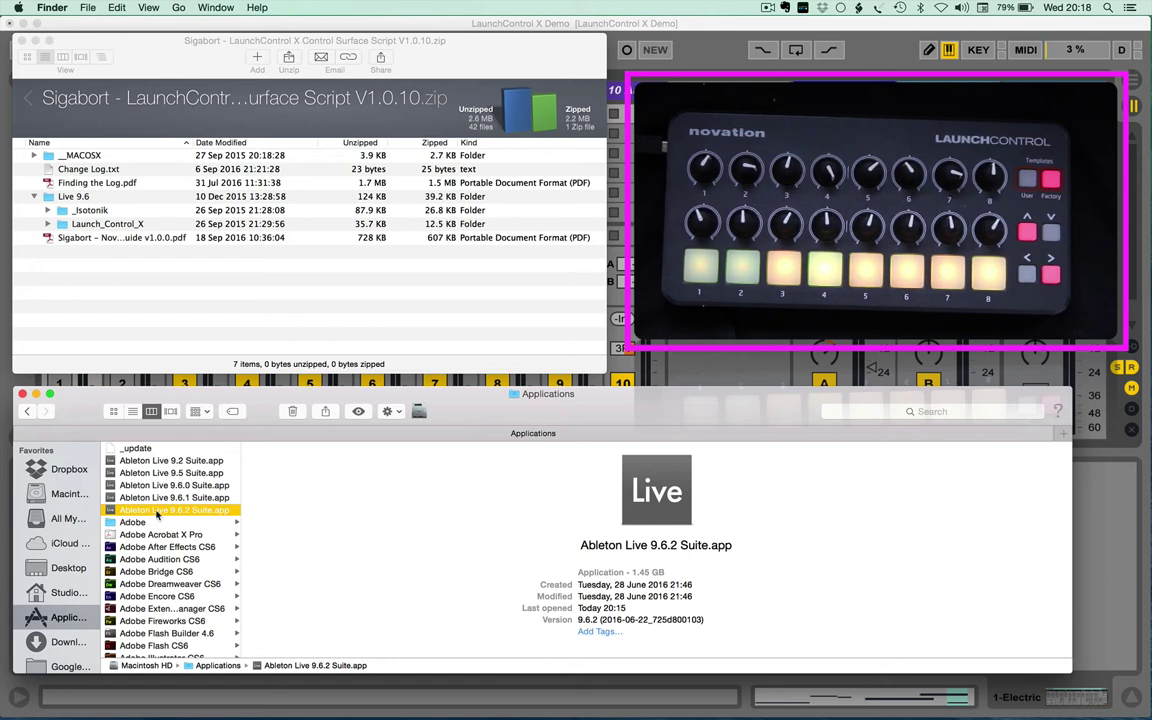
# Navigate inside the Live 9.6.2 Suite package to Contents > App-Resources > MIDI Remote Scripts.
pyautogui.rightClick(156, 515)
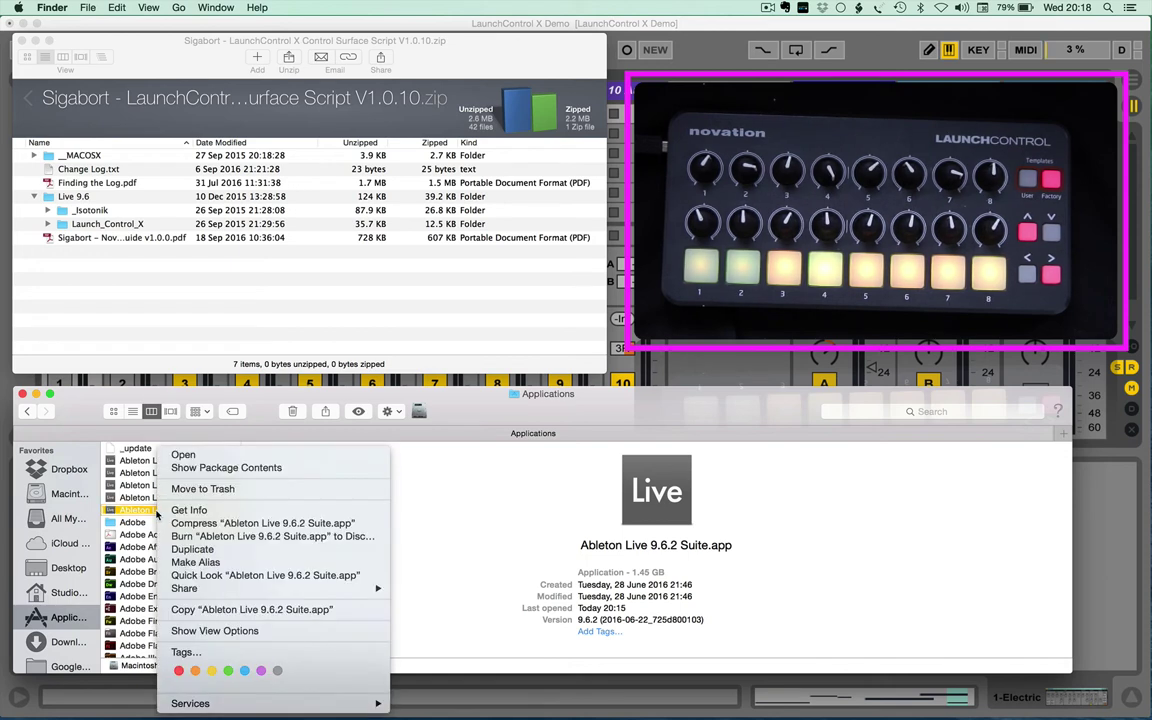
pyautogui.click(219, 467)
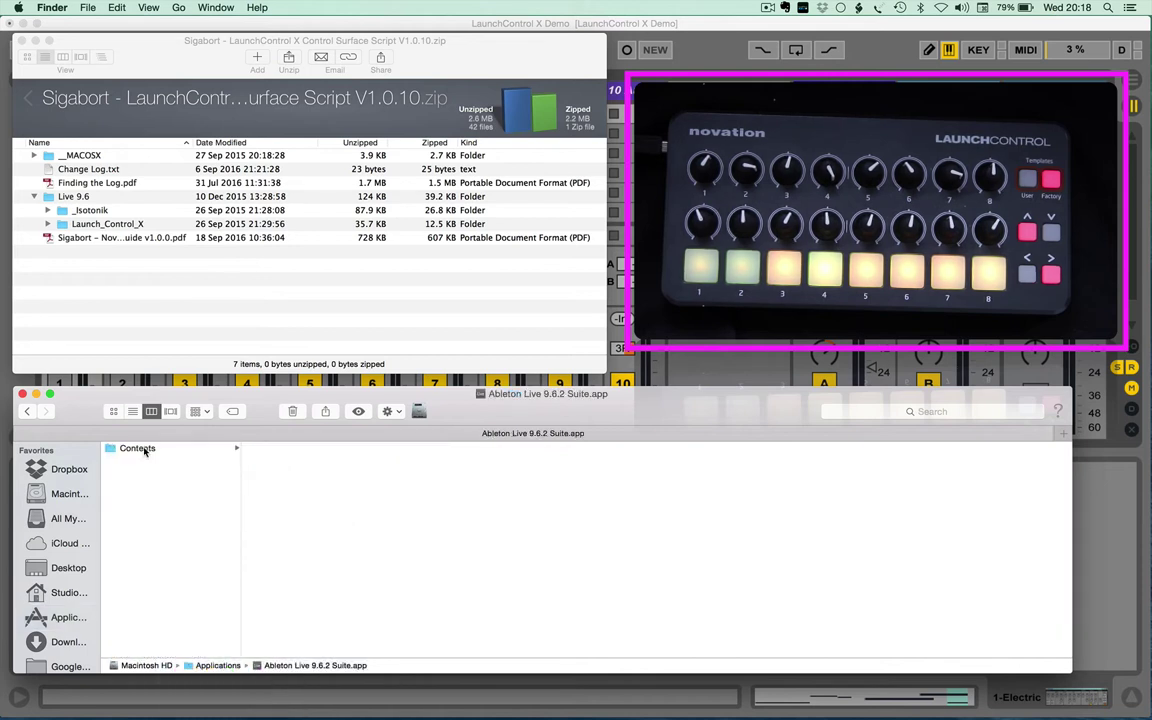
pyautogui.click(145, 451)
pyautogui.click(300, 462)
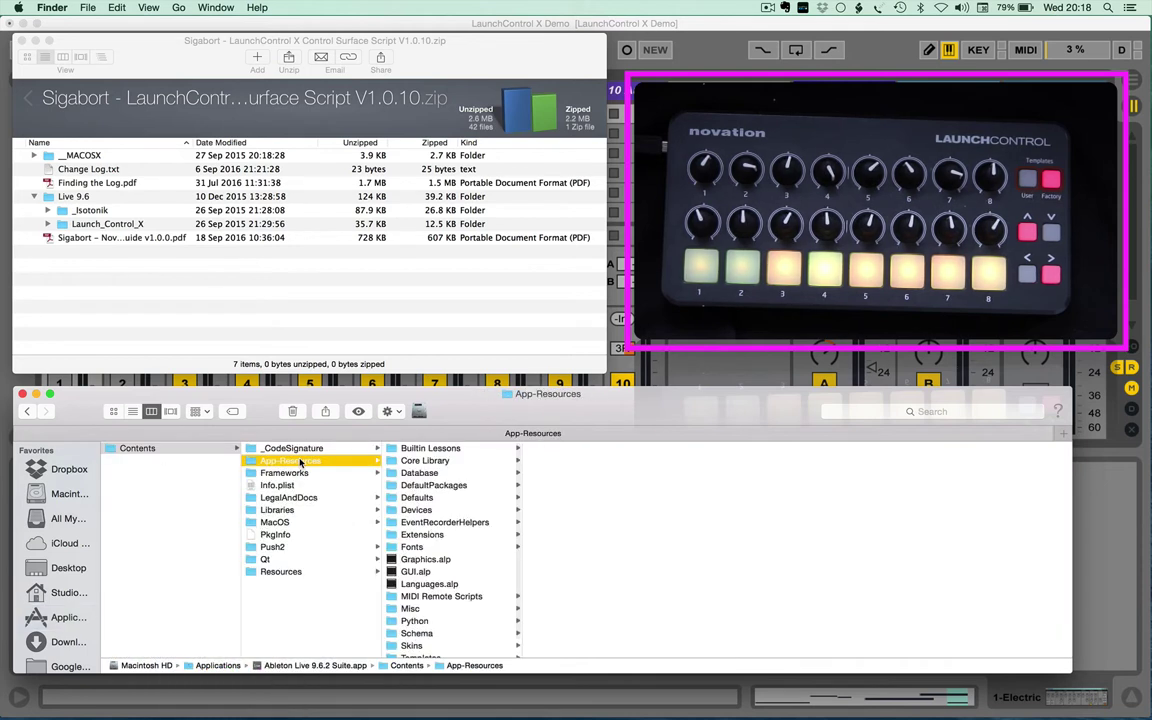
pyautogui.click(446, 597)
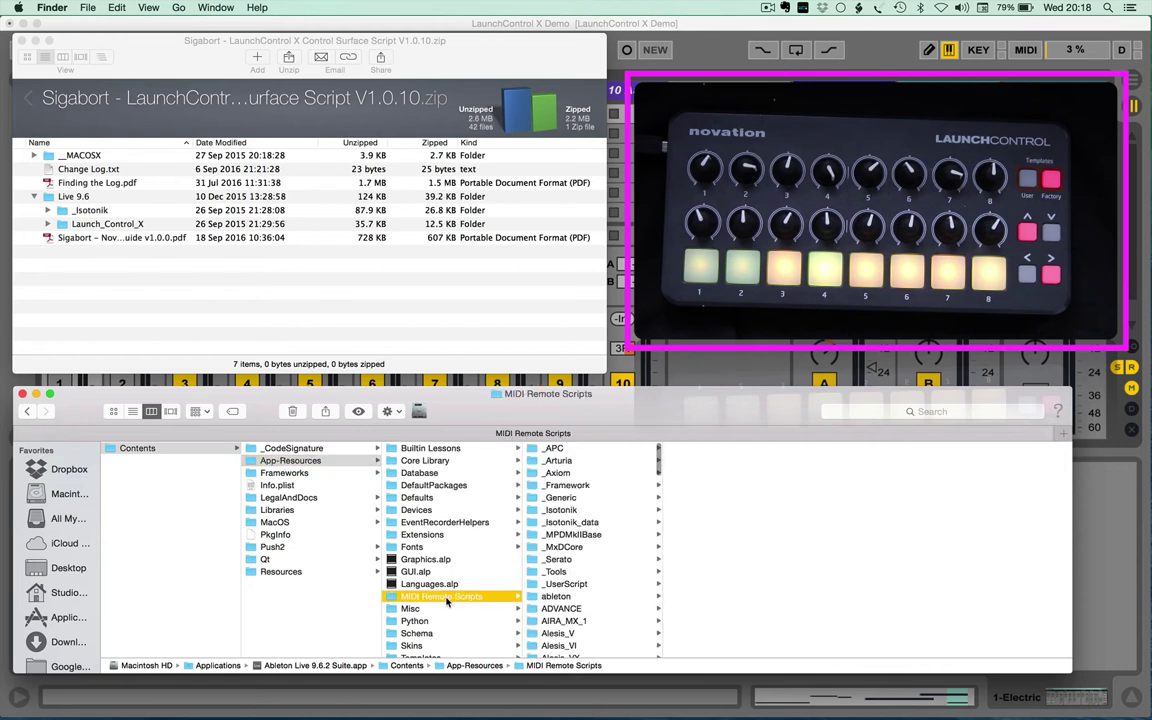
# Select the _Isotonik and Launch_Control_X folders in the archive, then close both windows.
pyautogui.click(103, 212)
pyautogui.keyDown('shift'); pyautogui.click(106, 225); pyautogui.keyUp('shift')
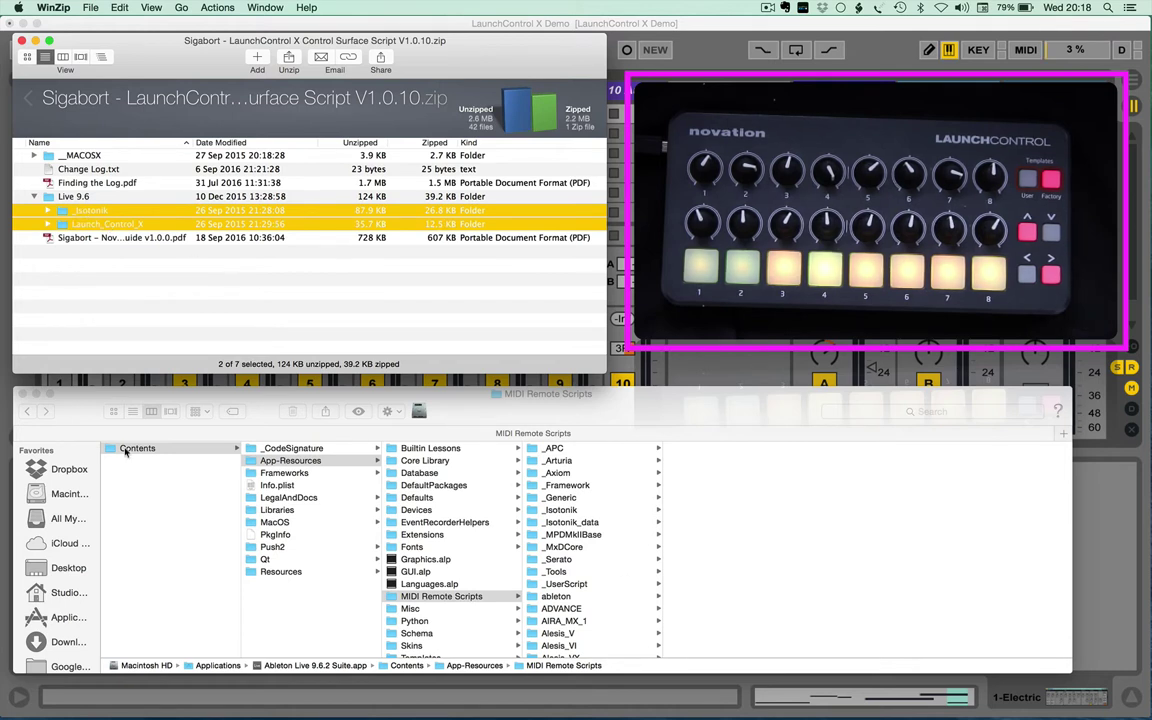
pyautogui.click(22, 393)
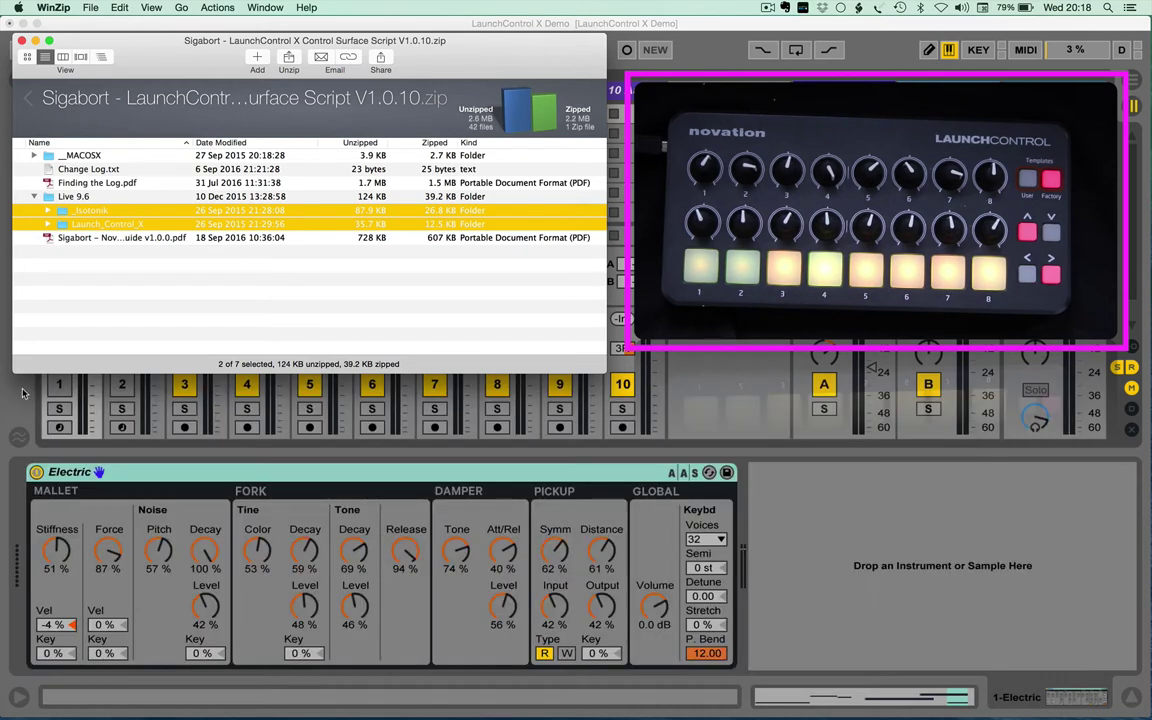
pyautogui.click(21, 41)
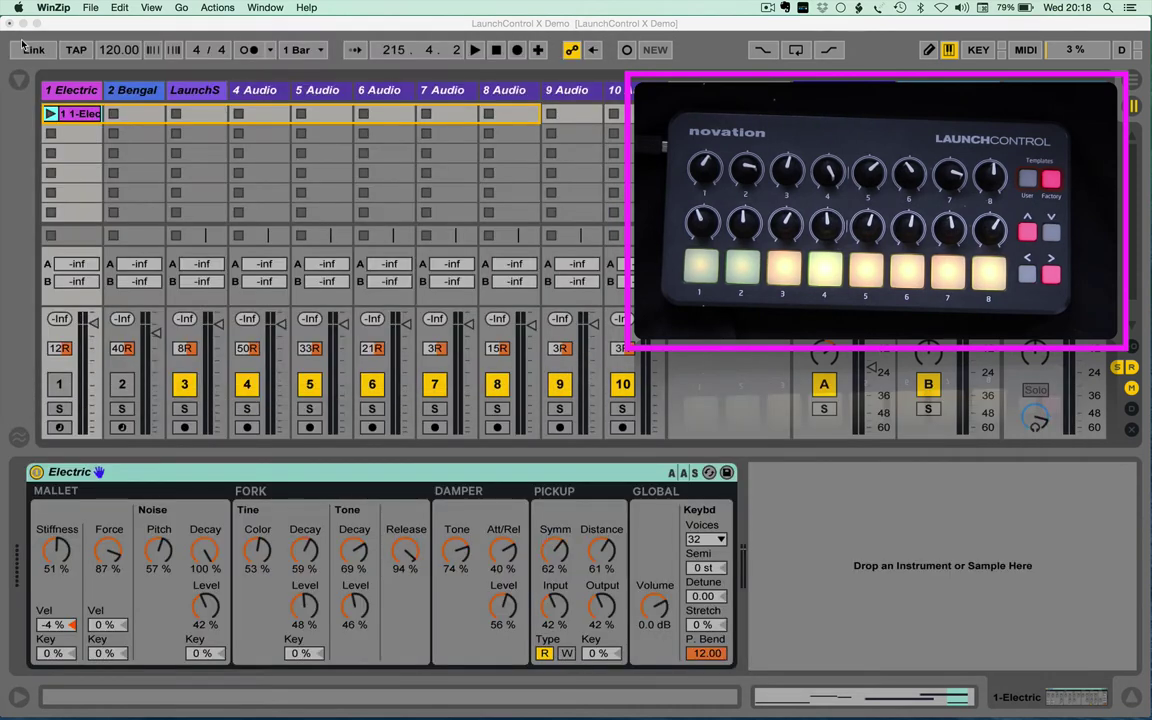
# In Live's Link/MIDI preferences, assign Launch Control X to surface slot 2 and Launch Control to slot 4.
pyautogui.click(78, 27)
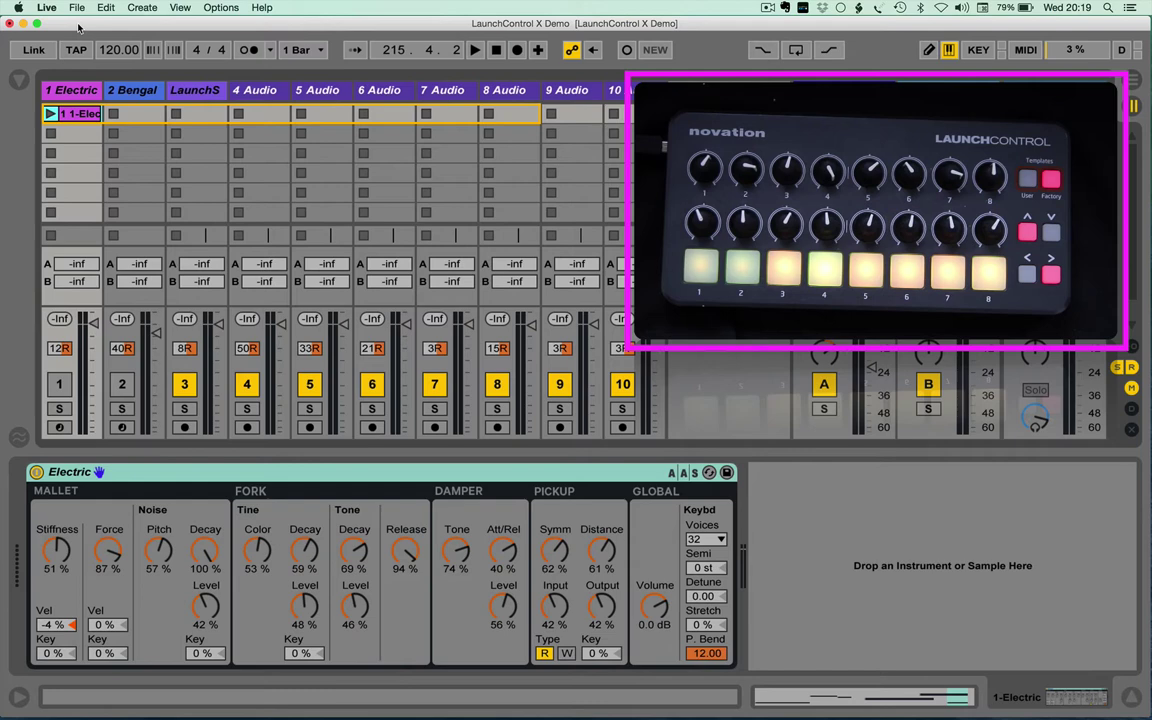
pyautogui.click(54, 11)
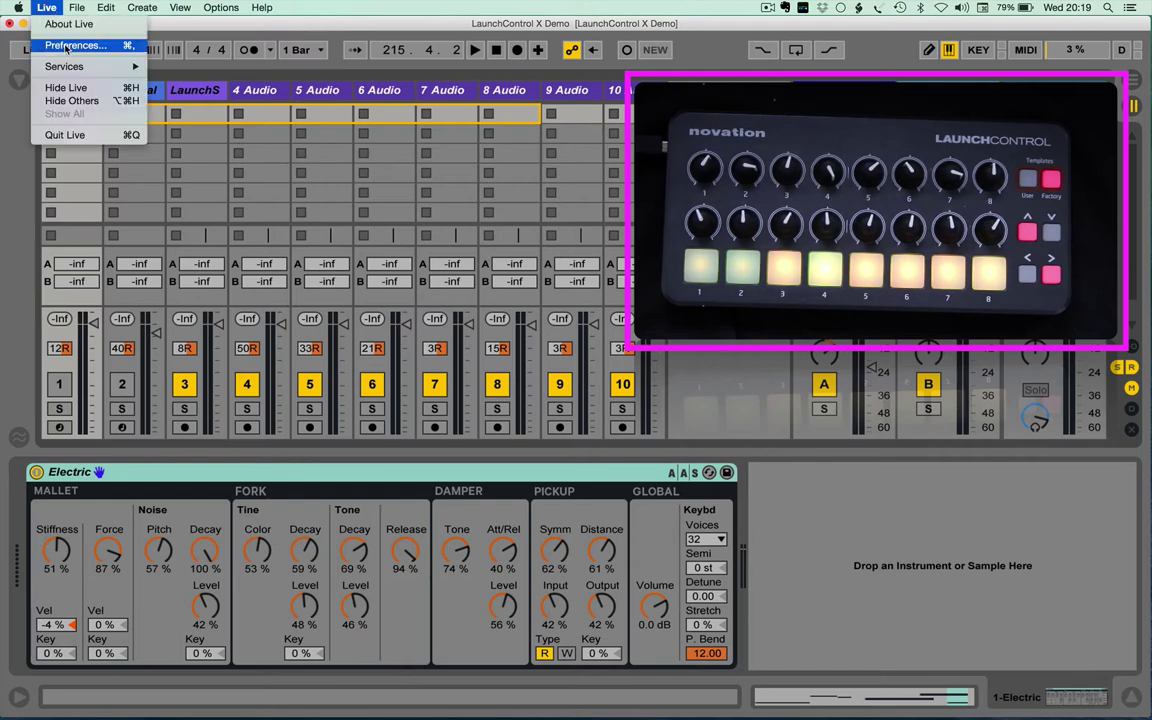
pyautogui.click(68, 49)
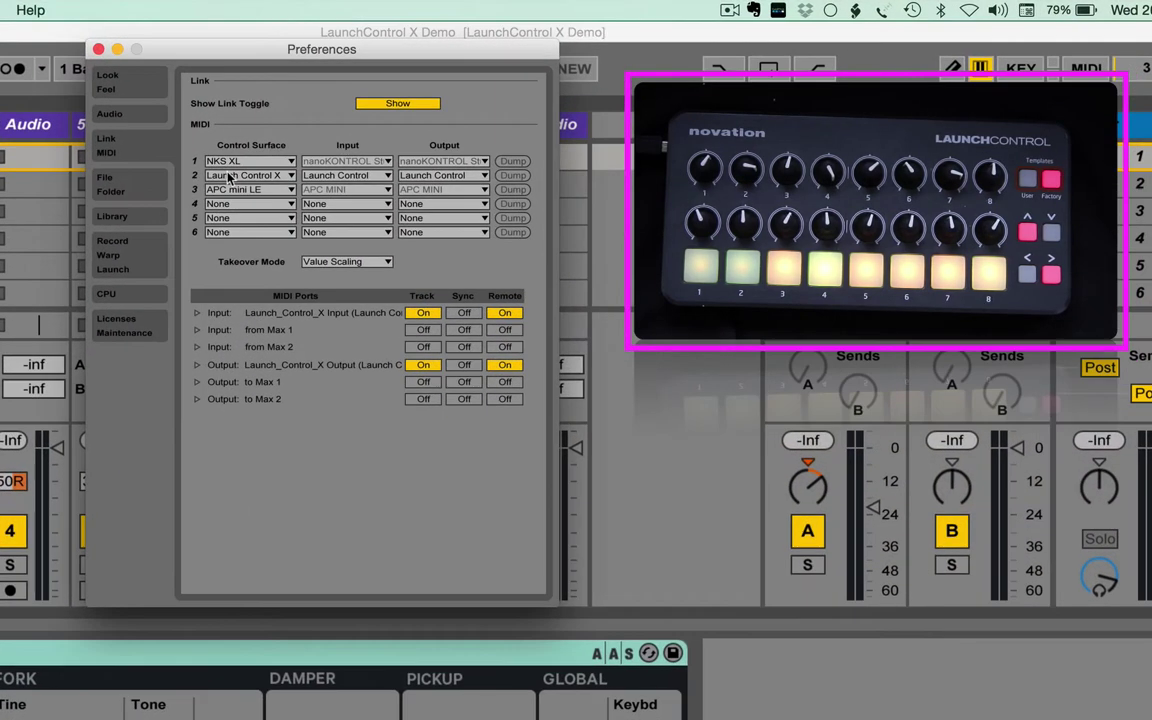
pyautogui.click(229, 176)
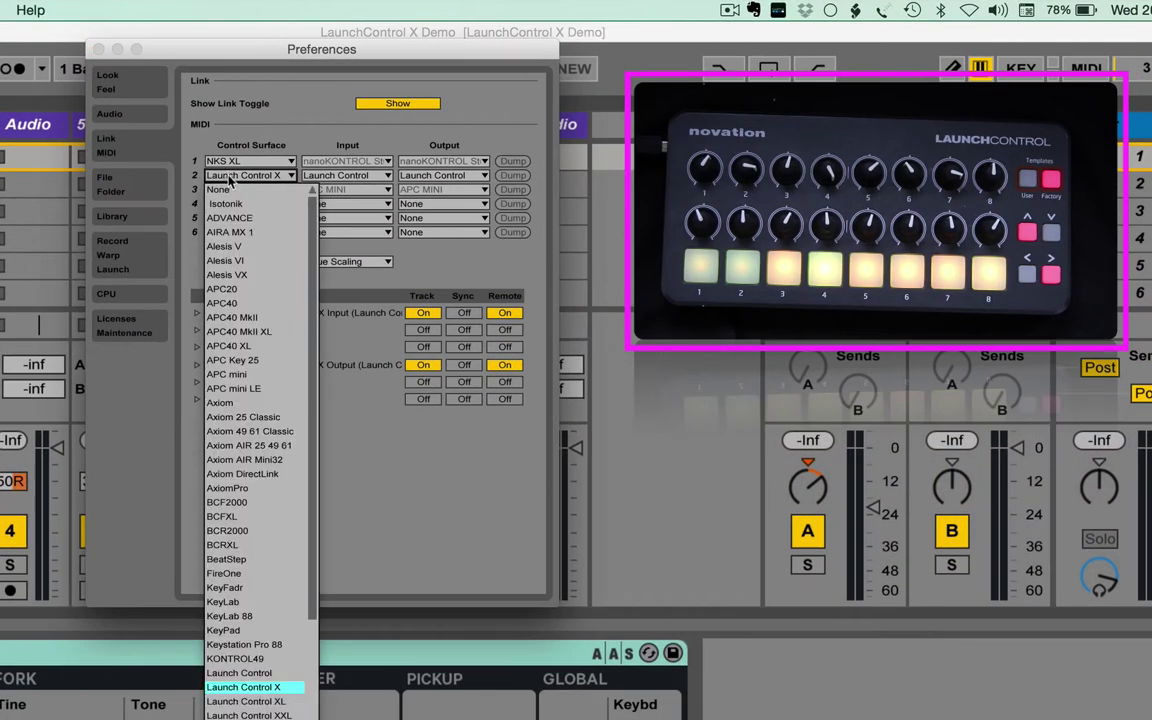
pyautogui.click(294, 690)
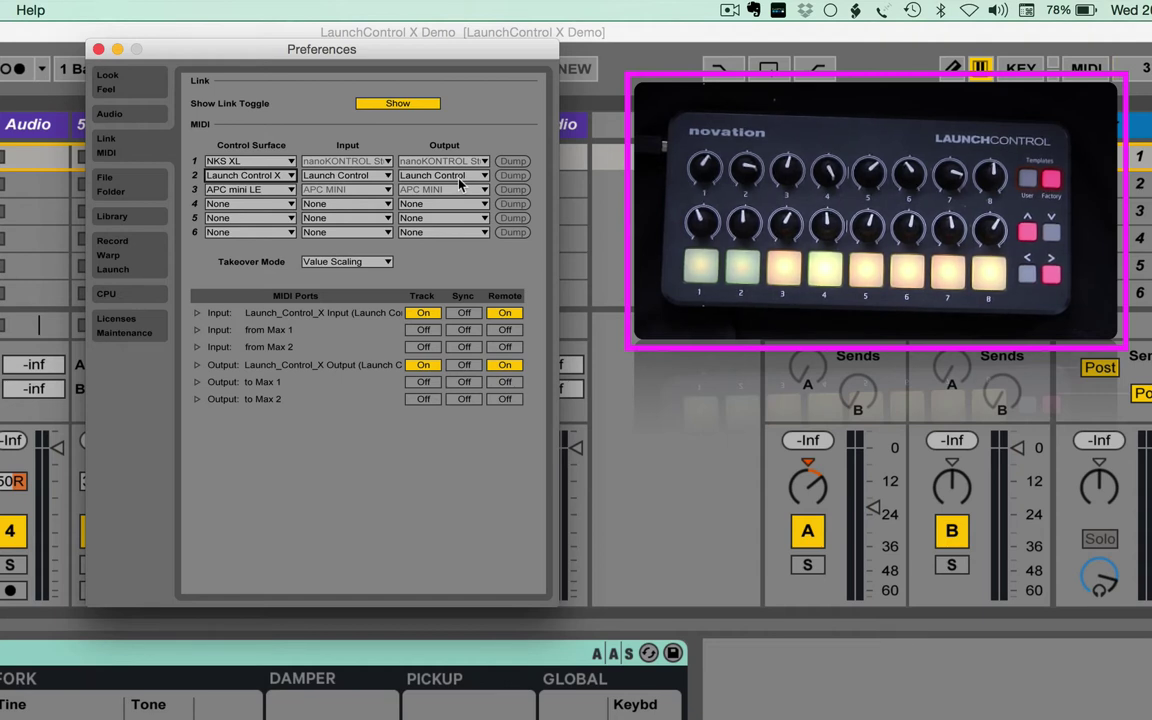
pyautogui.click(280, 205)
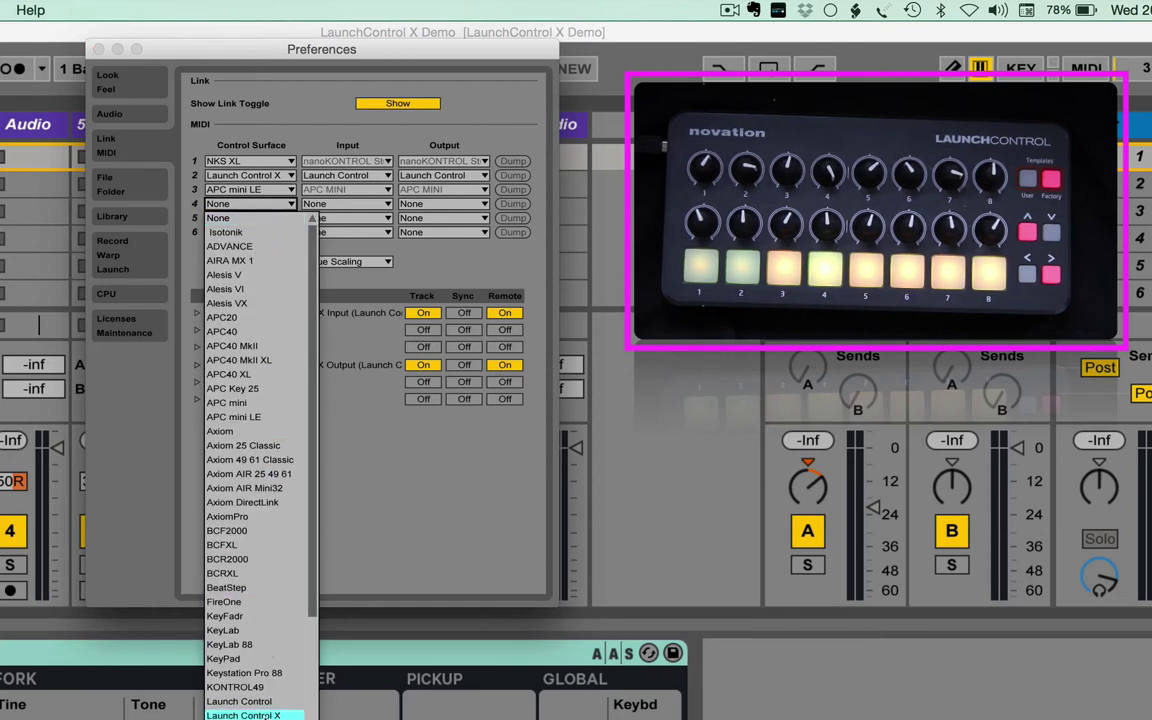
pyautogui.click(268, 704)
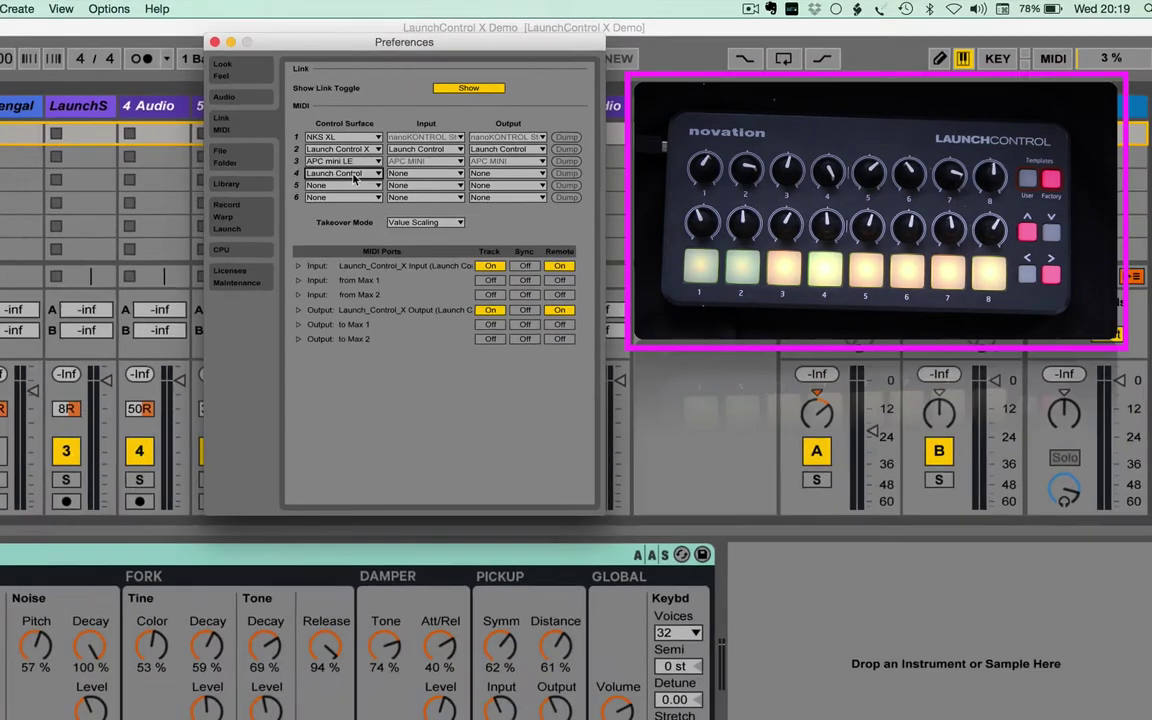
# Reset Control Surface slot 4 to None and close the Preferences window.
pyautogui.click(265, 208)
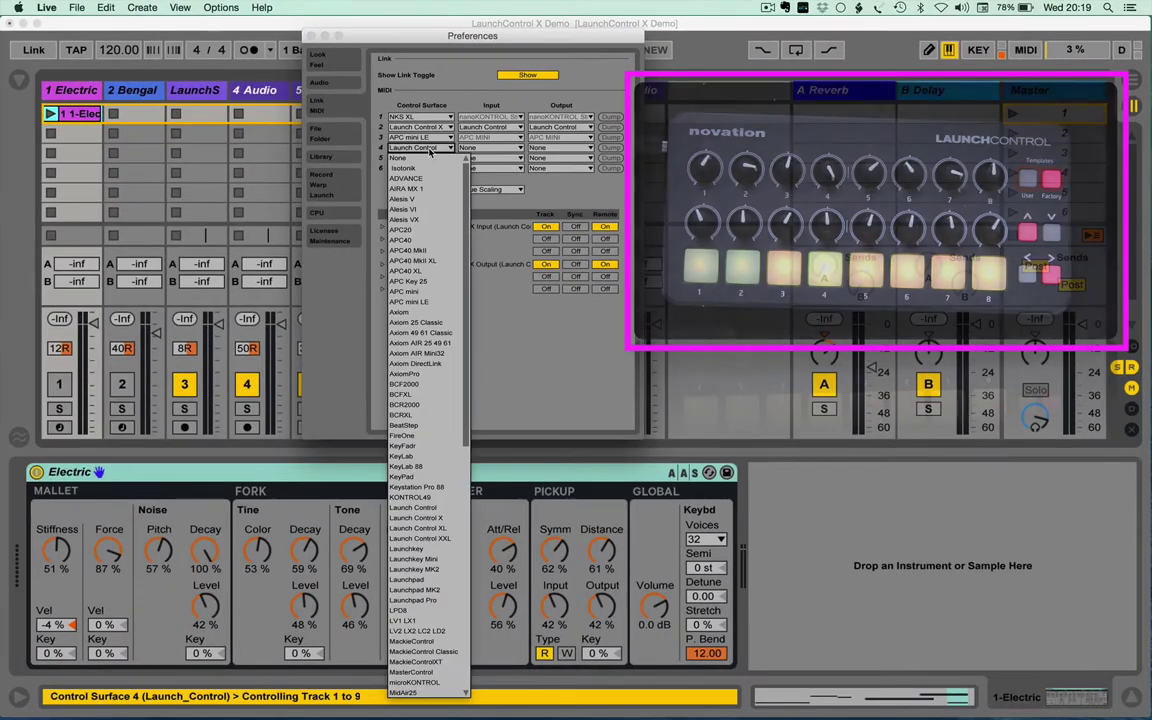
pyautogui.click(420, 150)
pyautogui.click(310, 36)
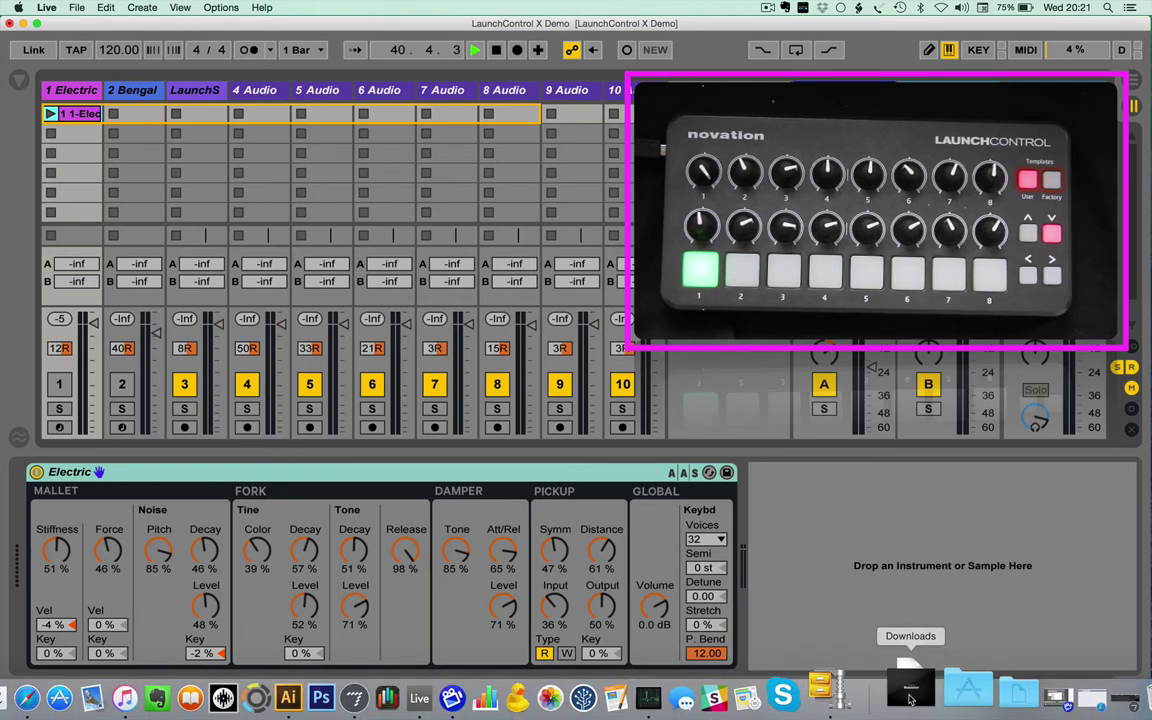
pyautogui.moveTo(548, 690)
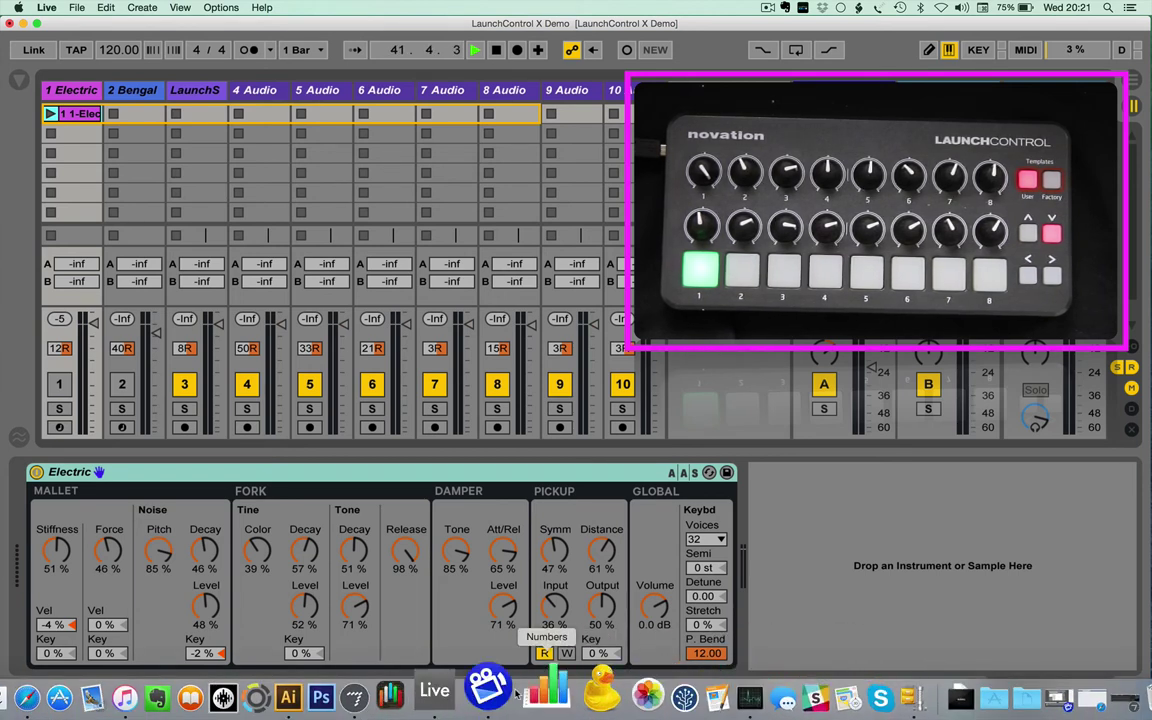
# Open Isotonik PrEditor from Max and load Electric's Launch Control map for Live 9.6.2 Suite.
pyautogui.rightClick(401, 696)
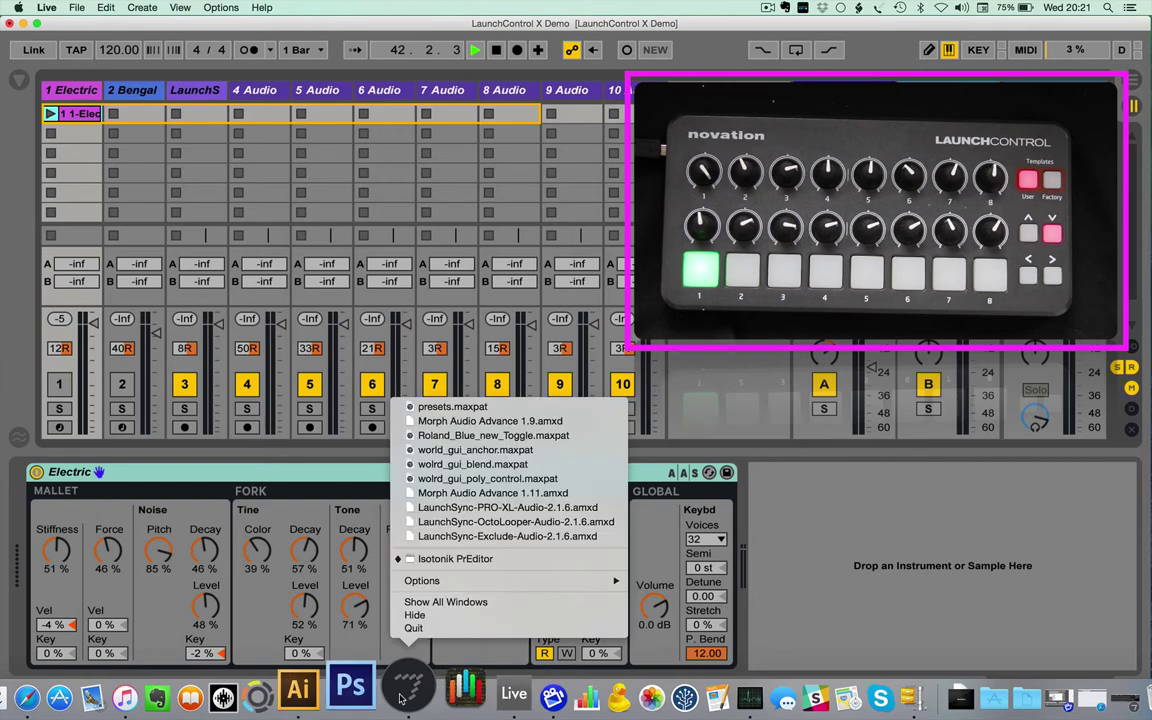
pyautogui.click(455, 558)
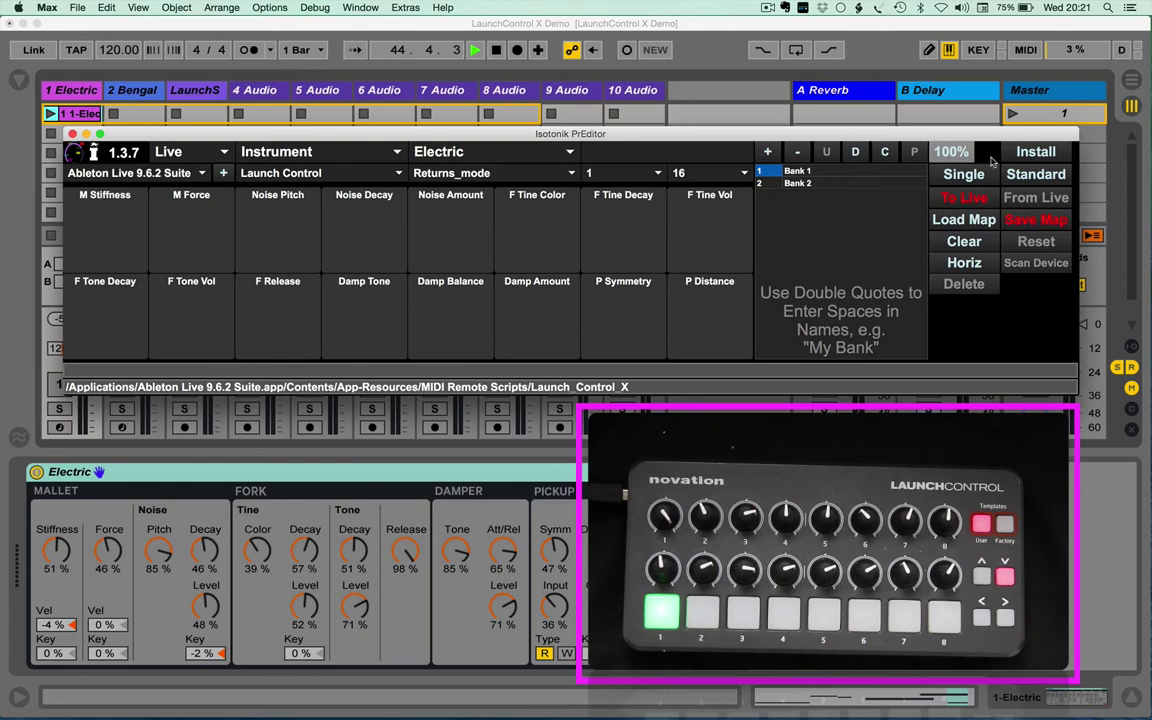
pyautogui.click(175, 170)
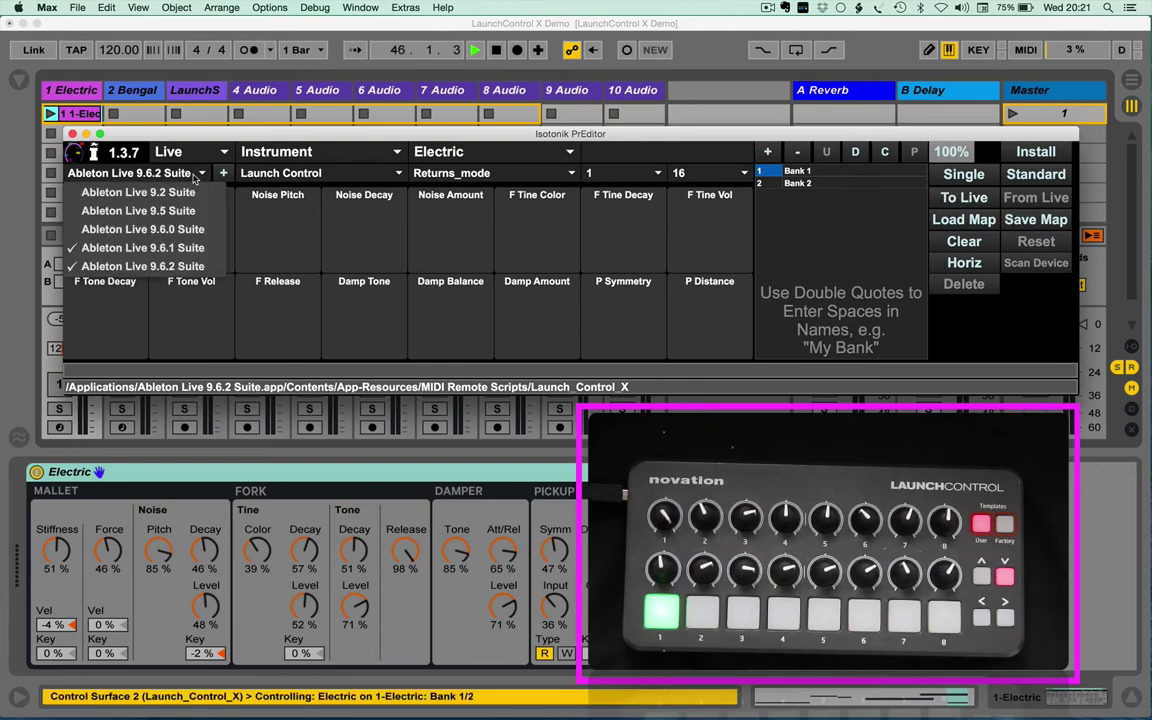
pyautogui.click(190, 266)
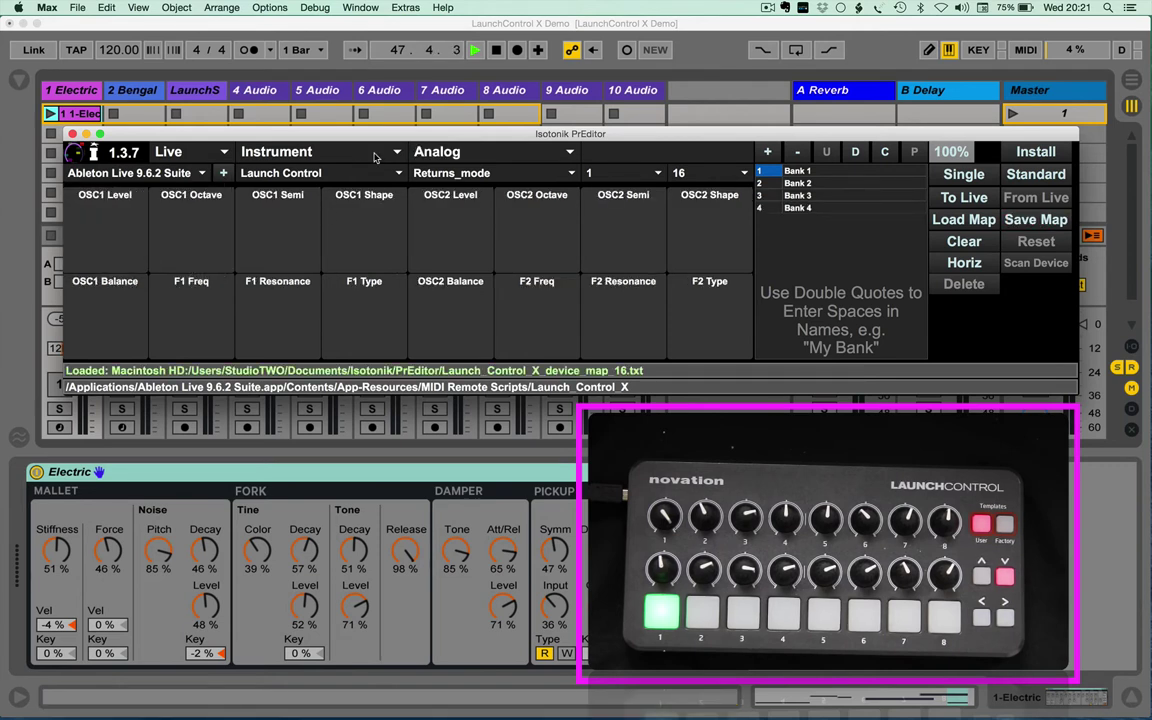
pyautogui.click(326, 176)
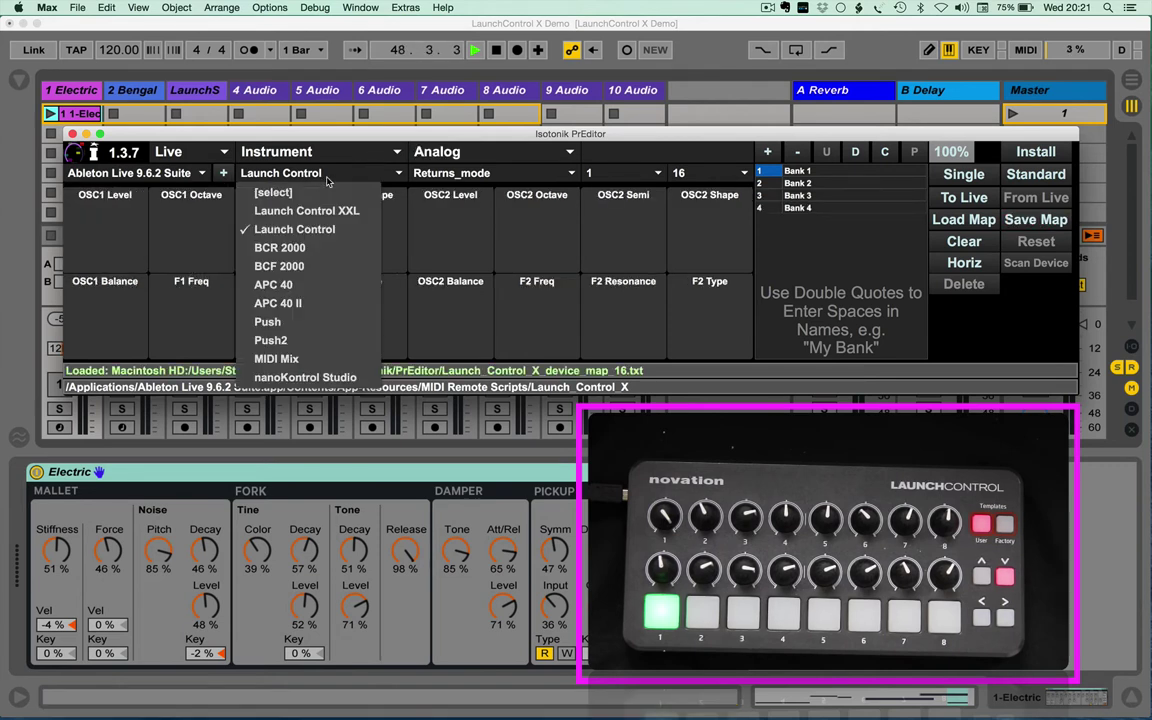
pyautogui.click(318, 230)
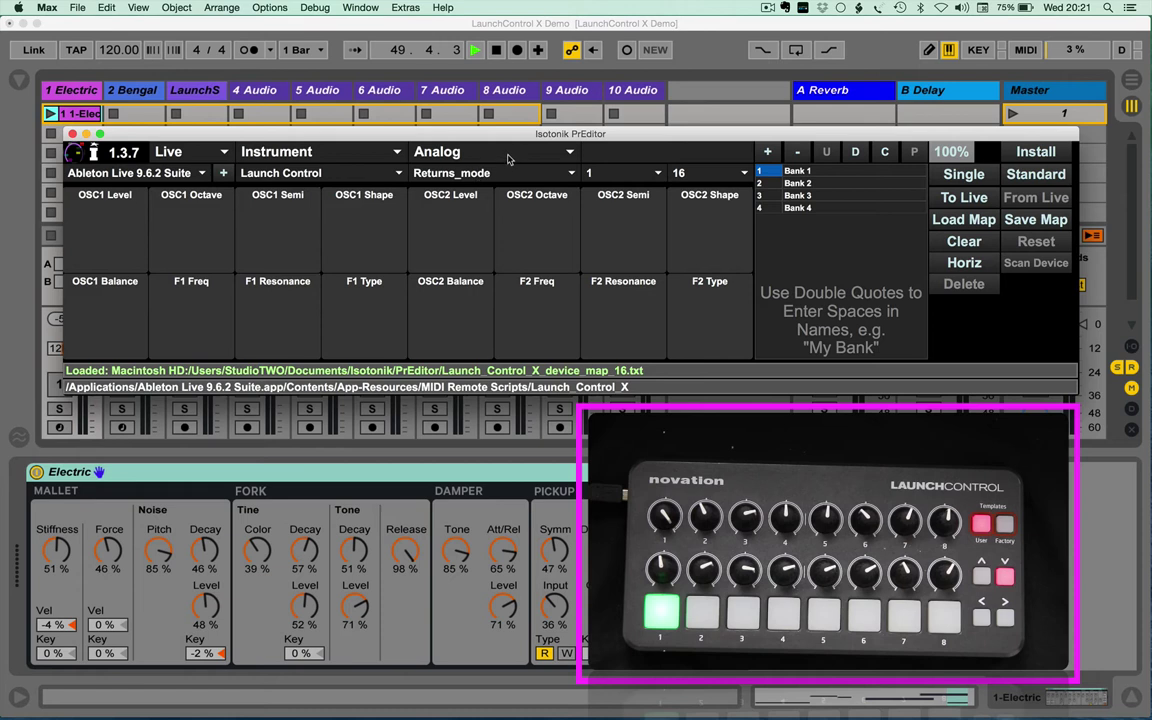
pyautogui.click(460, 150)
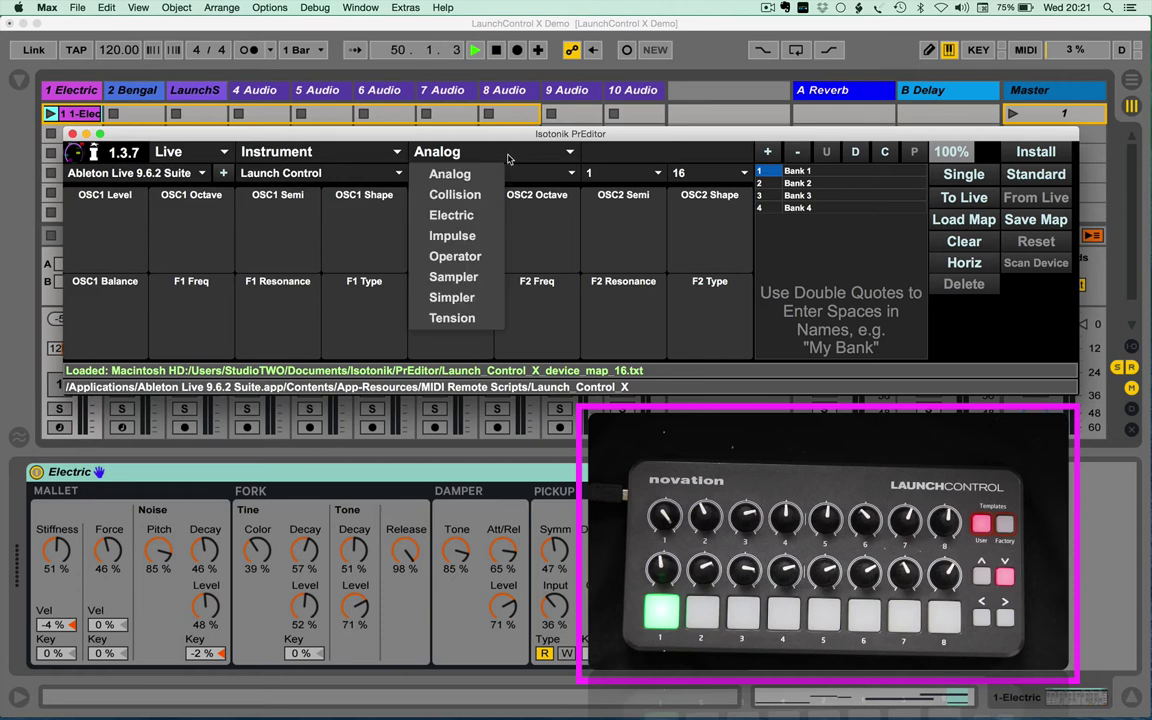
pyautogui.click(451, 216)
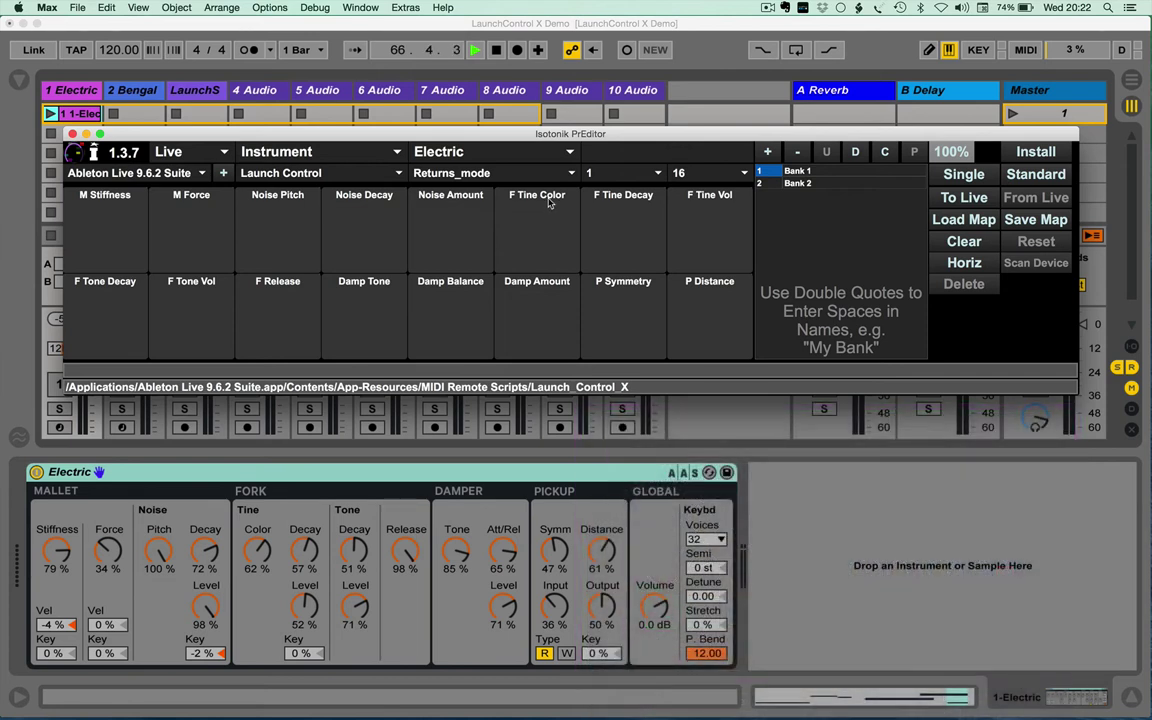
# Replace F Tine Color, Decay and Vol with M Stiff < Vel, M Force < Key, Noise < Key and send to Live.
pyautogui.click(548, 200)
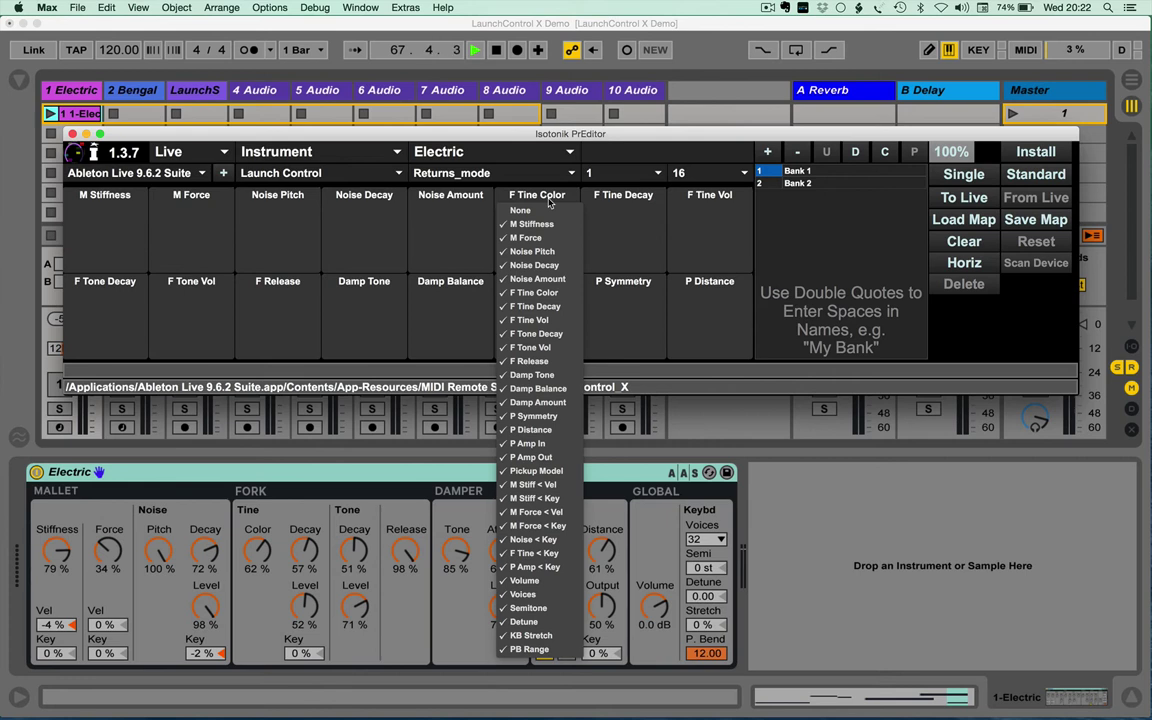
pyautogui.click(537, 490)
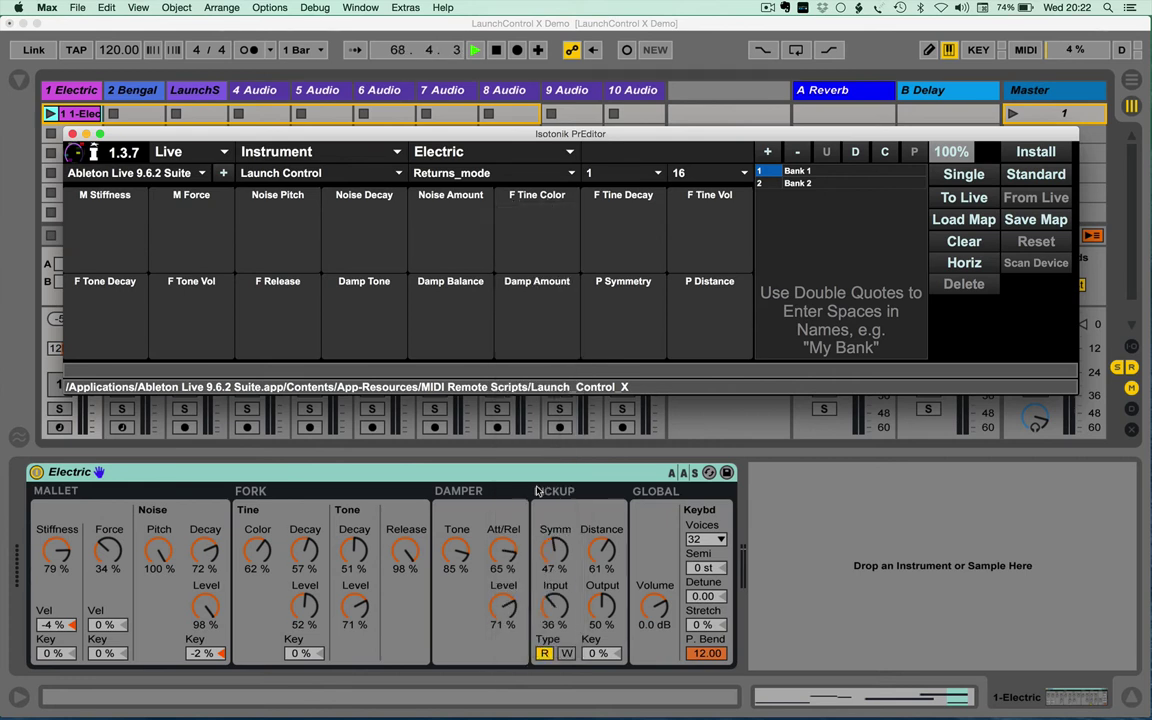
pyautogui.click(626, 197)
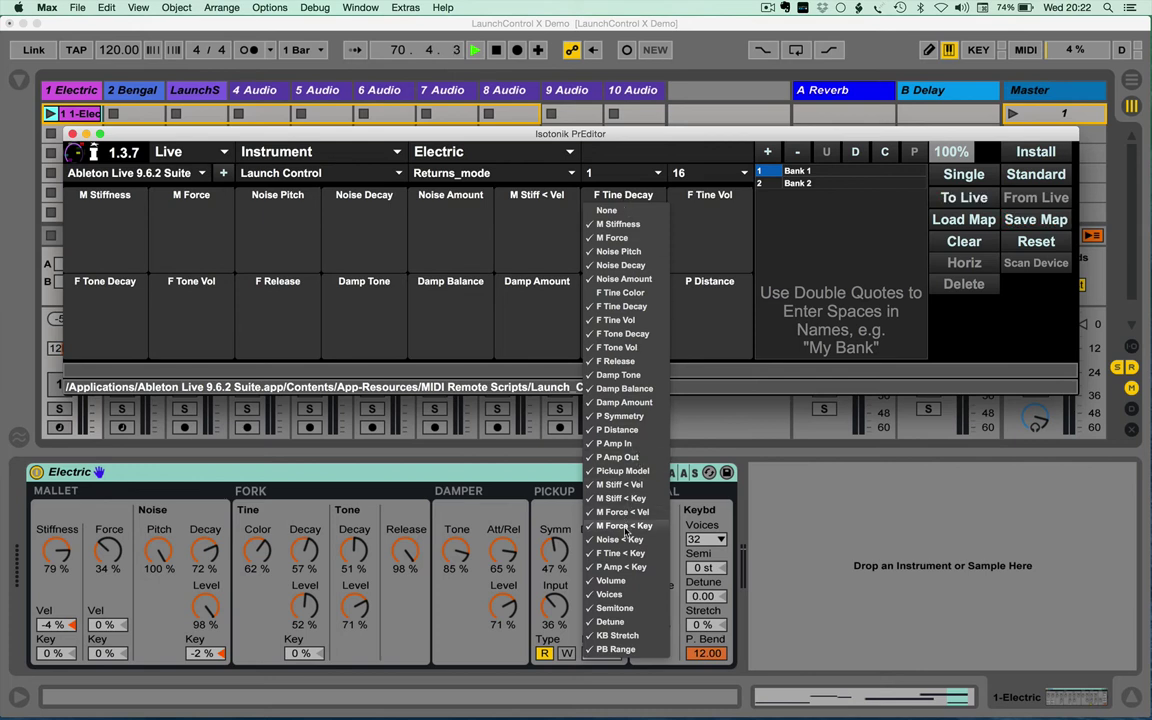
pyautogui.click(626, 526)
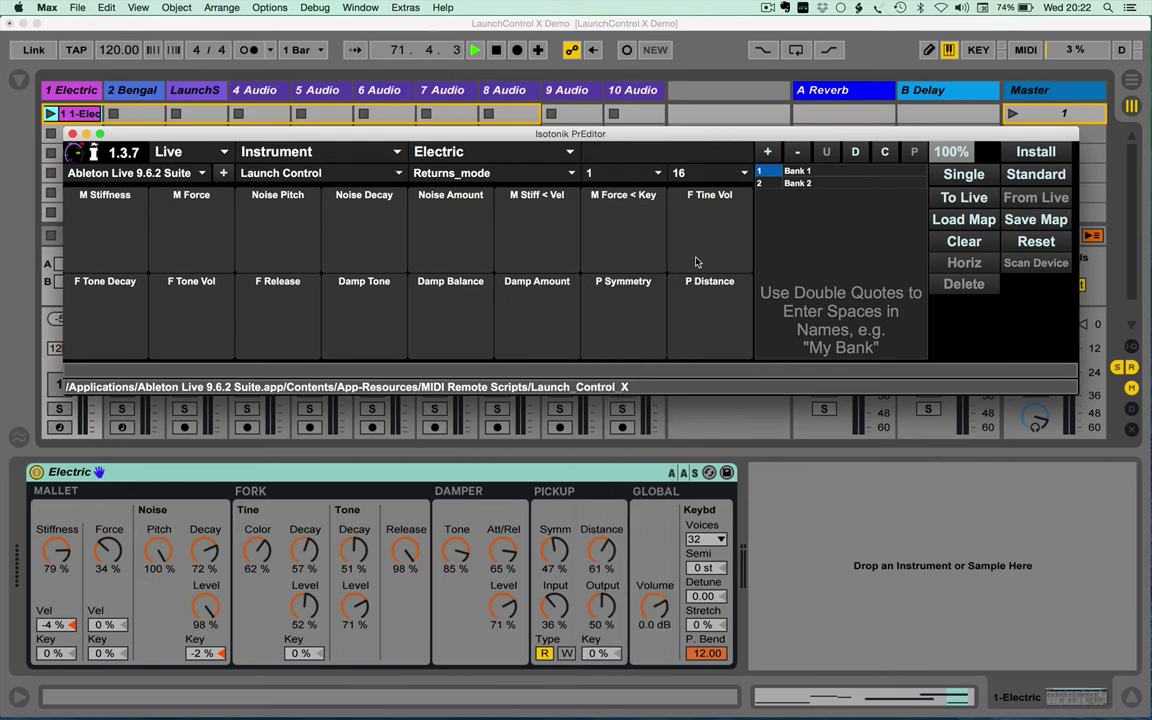
pyautogui.click(706, 200)
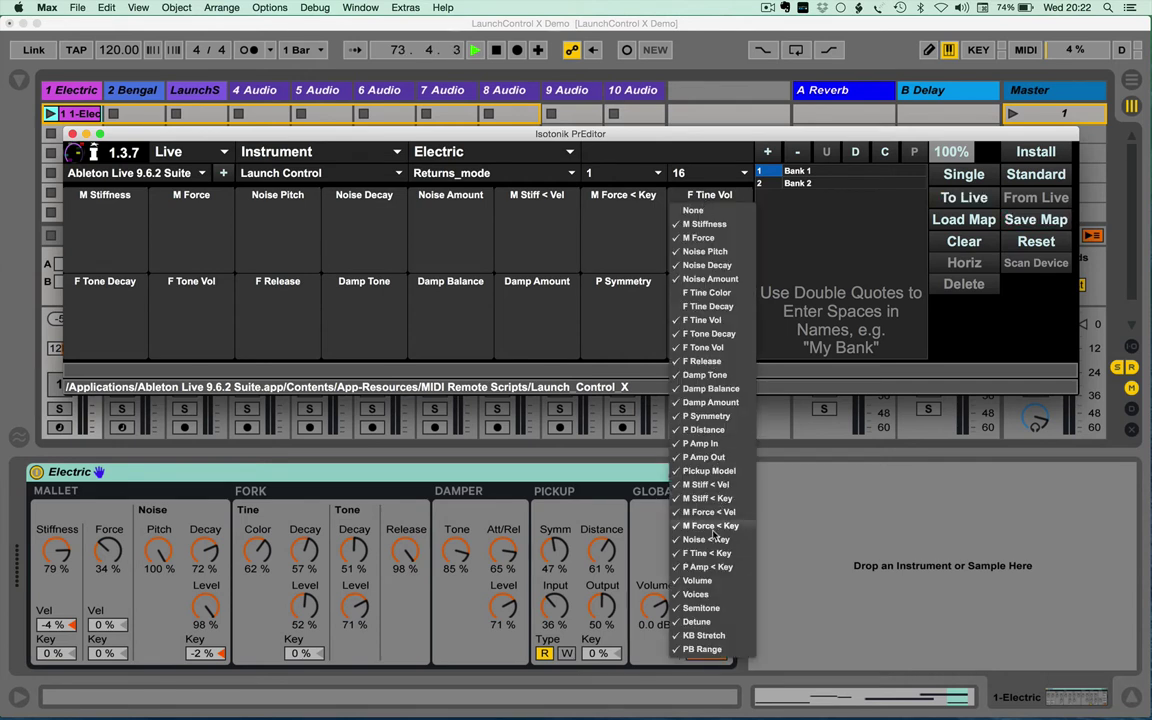
pyautogui.click(714, 539)
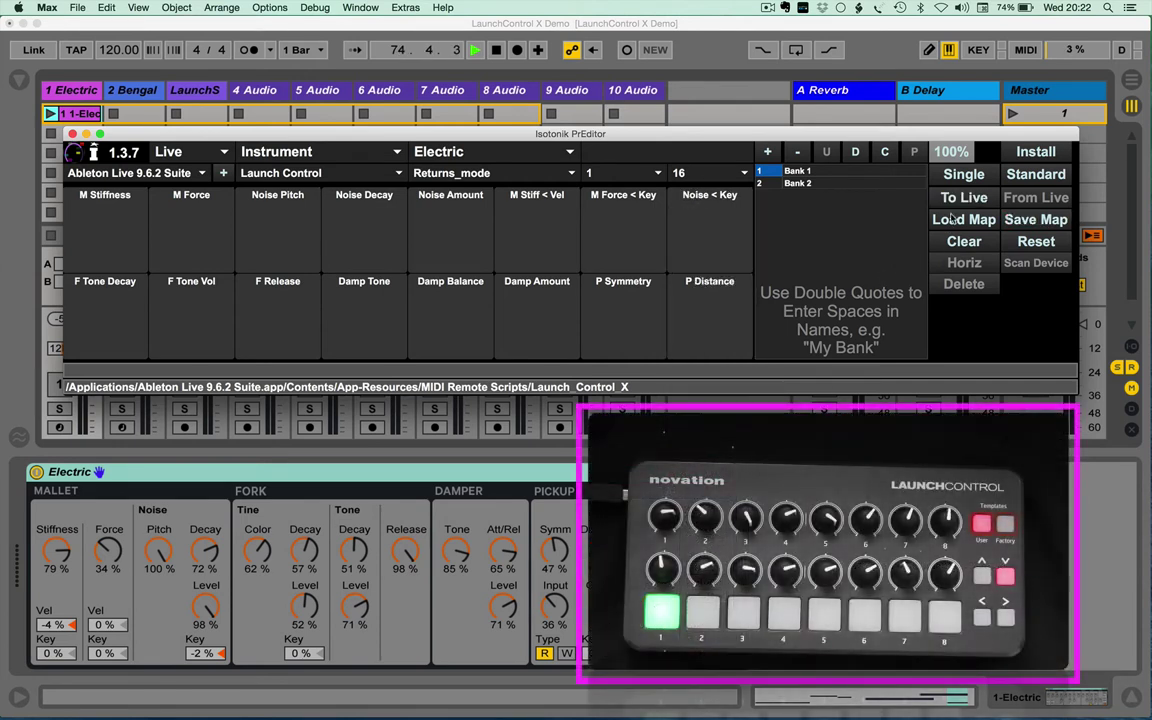
pyautogui.click(963, 198)
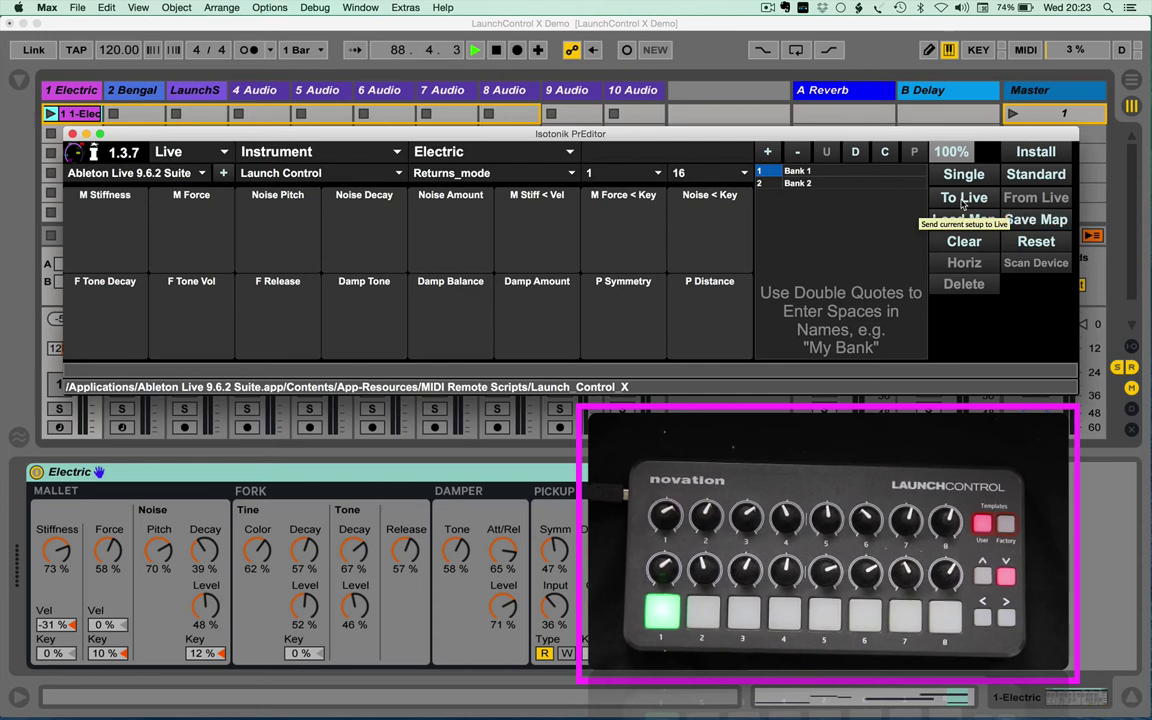
pyautogui.click(138, 92)
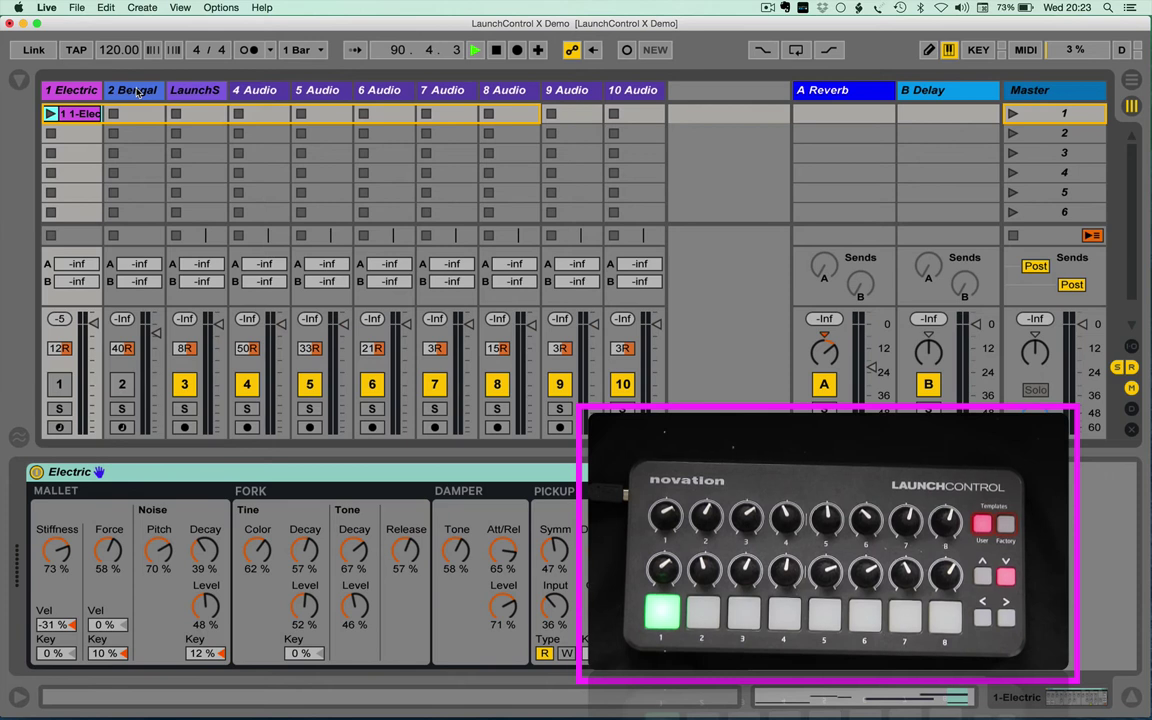
# Select the 2 Bengal track header in Session view.
pyautogui.click(138, 91)
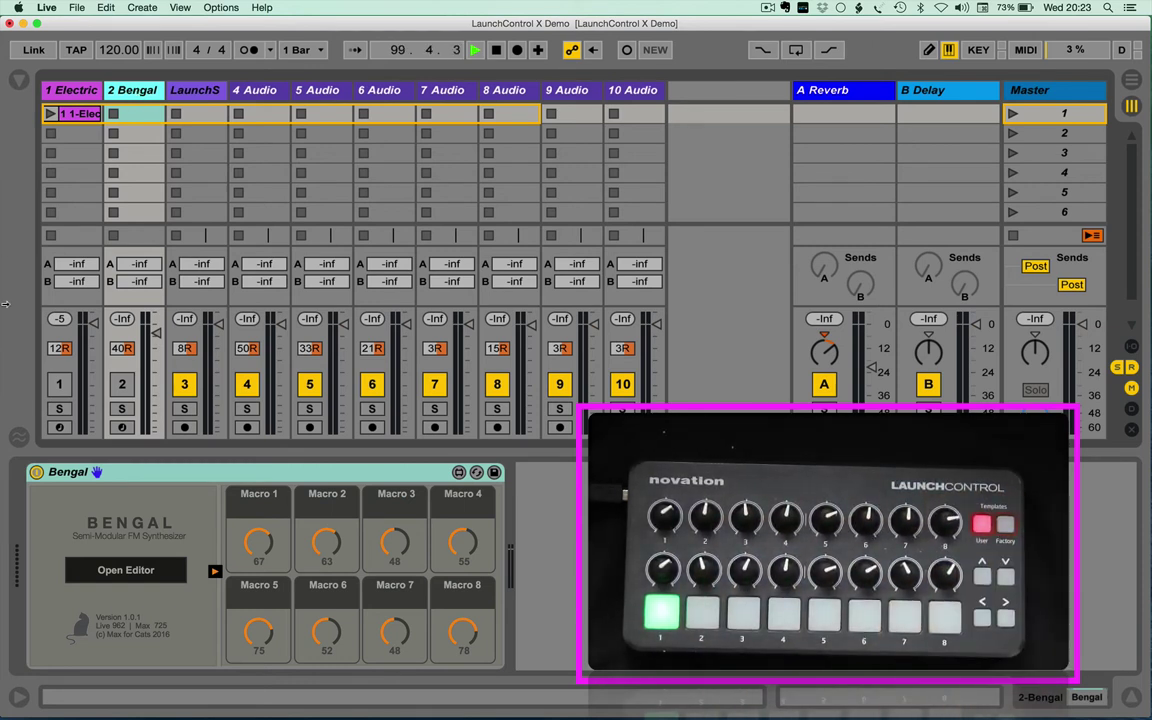
# Open Bengal's full editor, toggle MIDI Map mode on and off, and bring PrEditor forward.
pyautogui.click(165, 569)
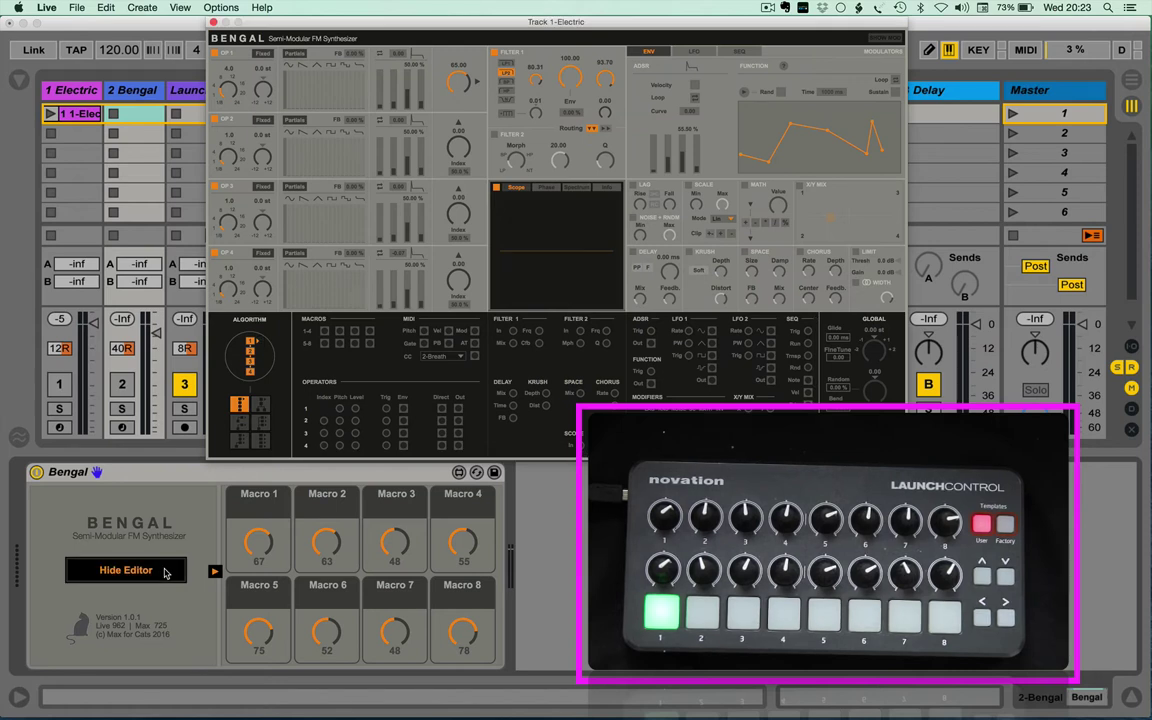
pyautogui.press('super+m')
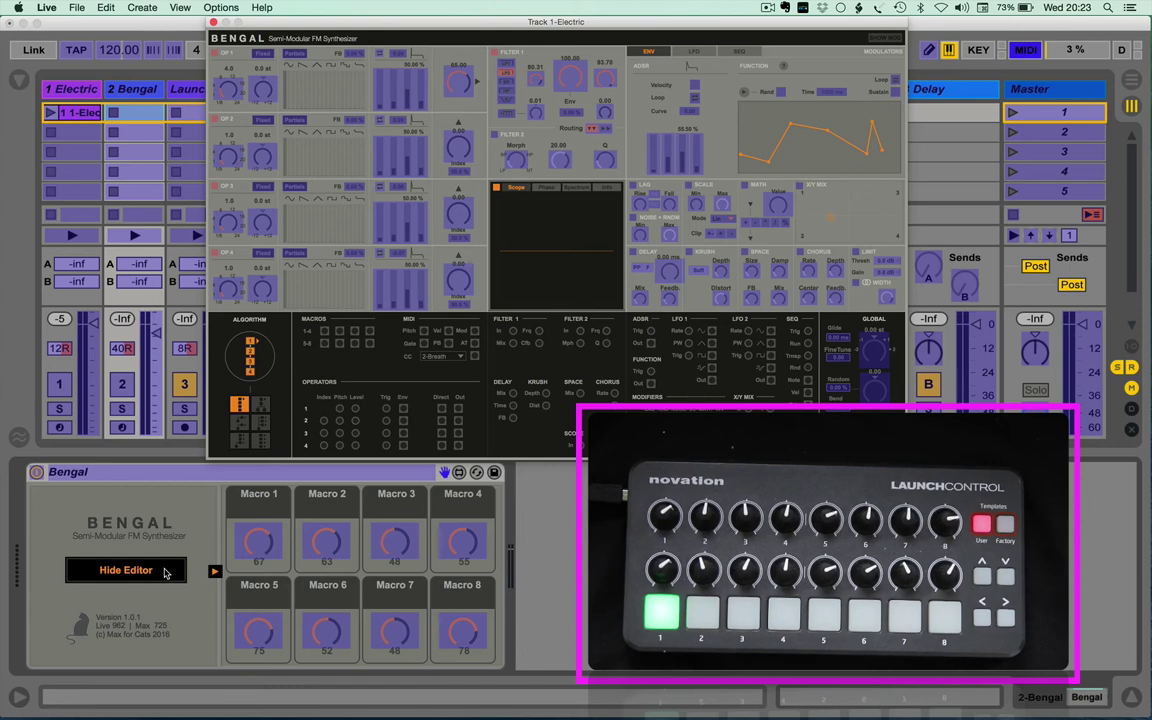
pyautogui.press('super+m')
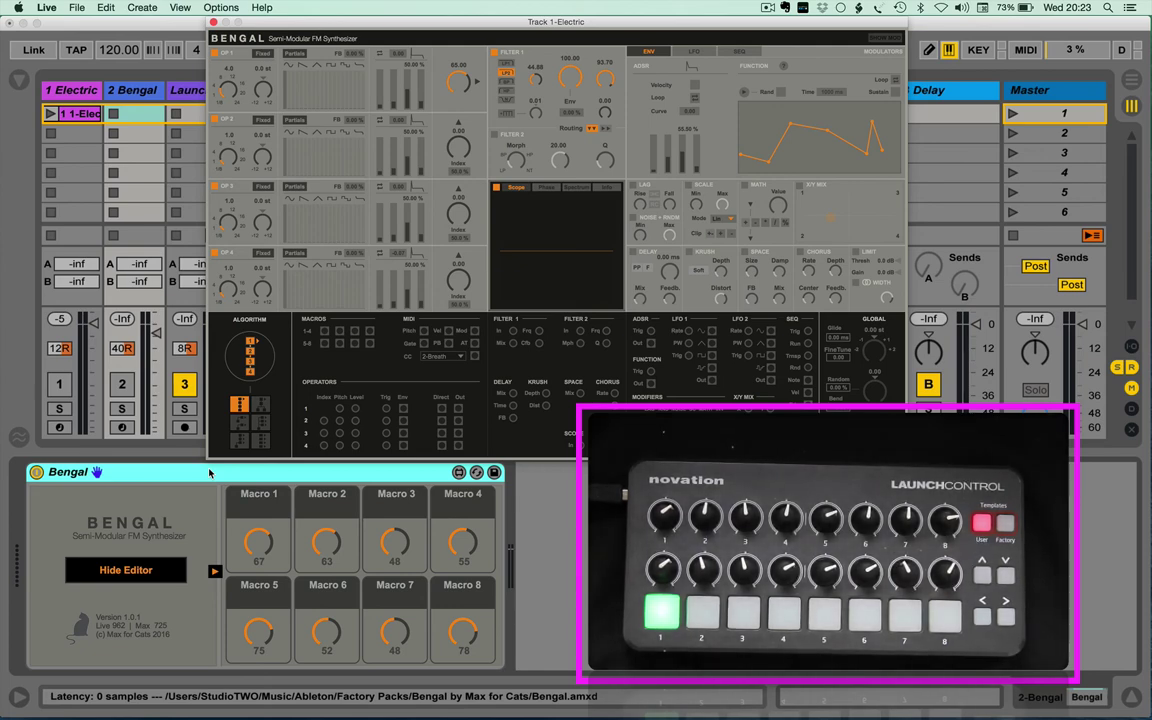
pyautogui.hotkey('ctrl', 'Up')
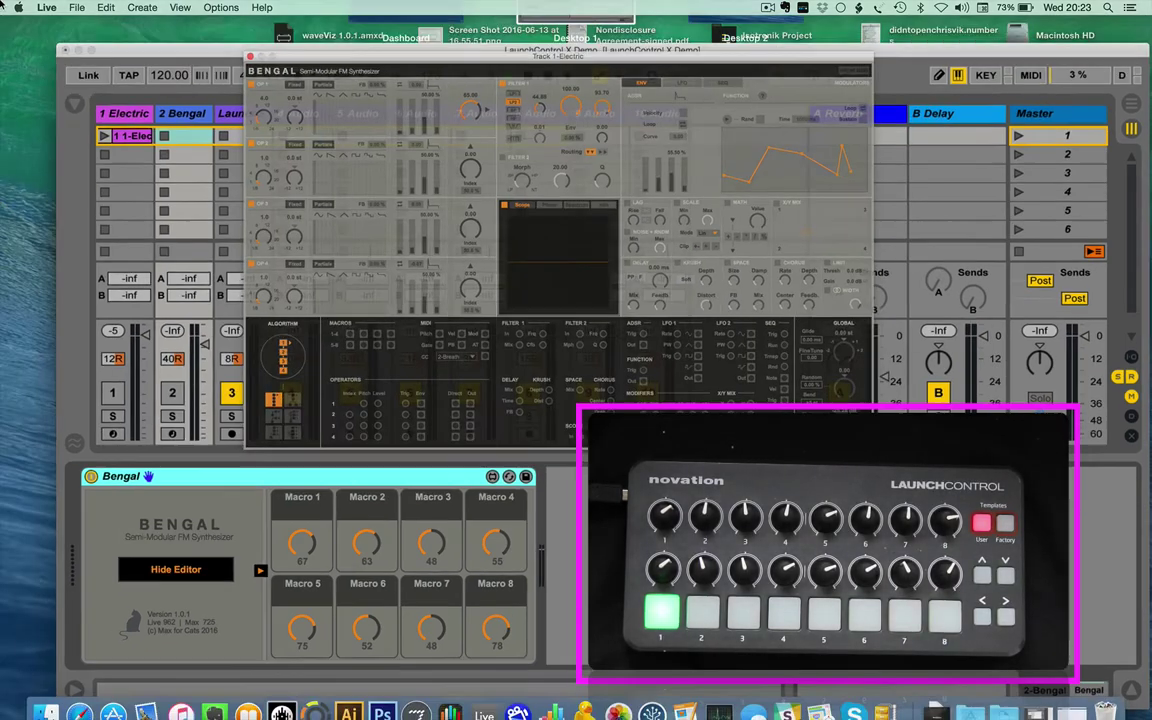
pyautogui.click(259, 207)
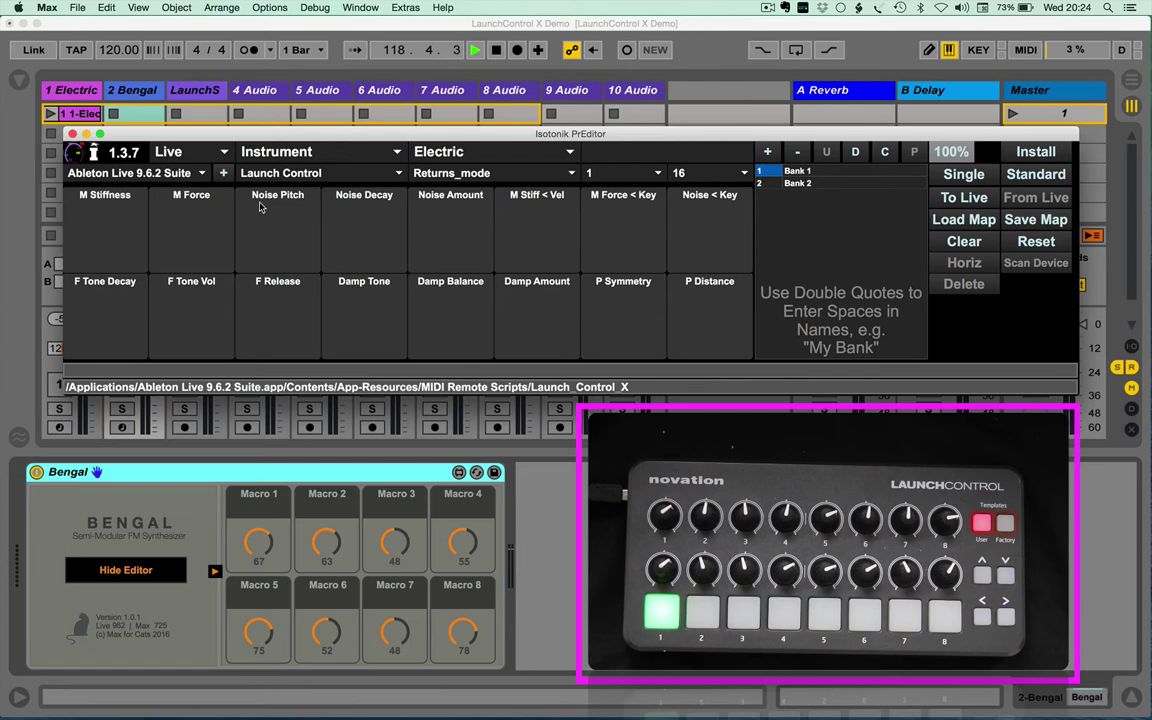
# Set the device type to M4L, load the Bengal map, and inspect the empty sixteenth slot.
pyautogui.click(226, 153)
pyautogui.click(175, 193)
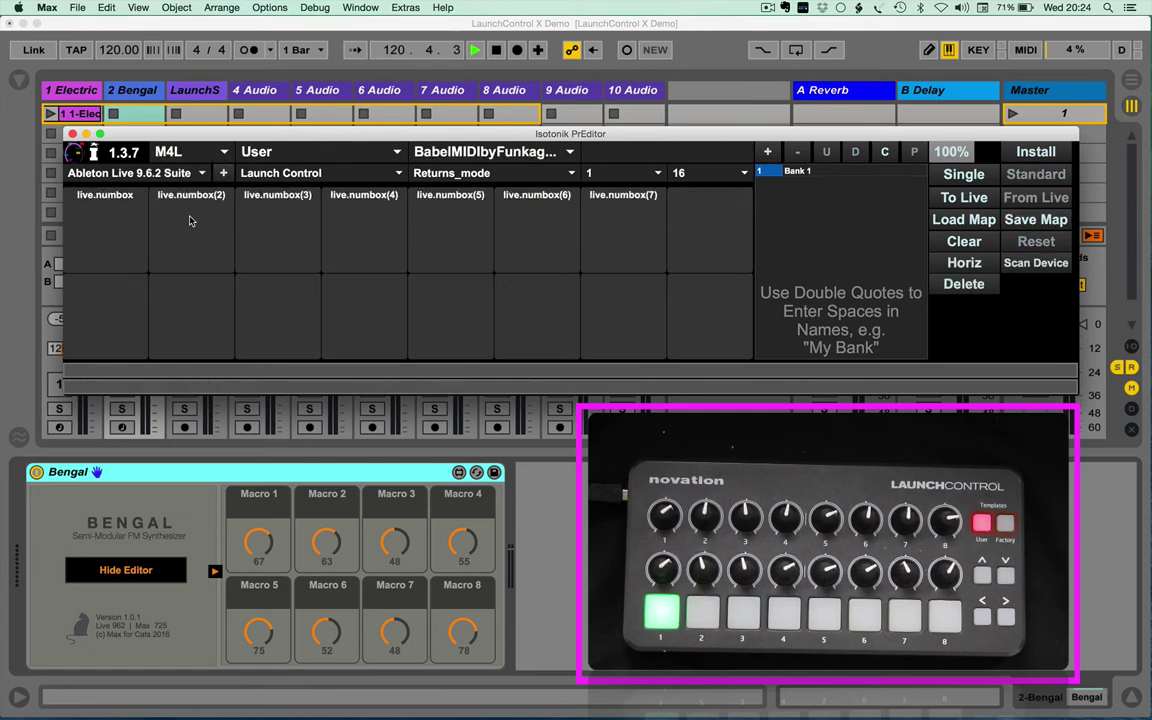
pyautogui.click(488, 152)
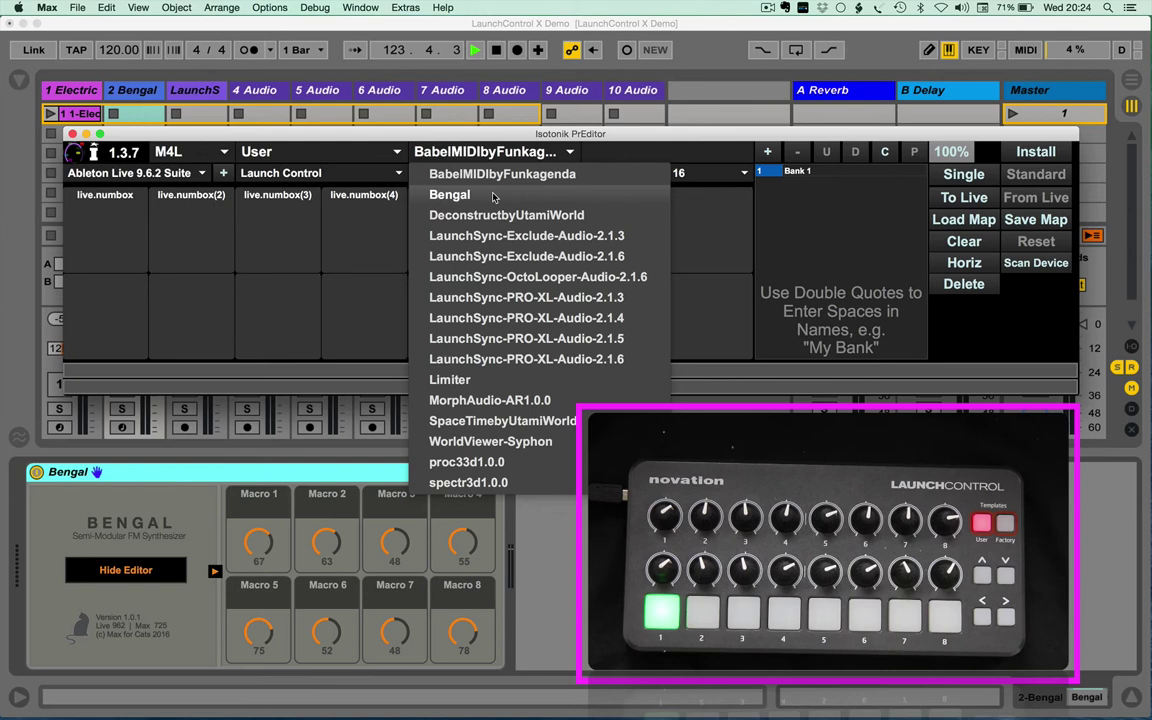
pyautogui.click(493, 197)
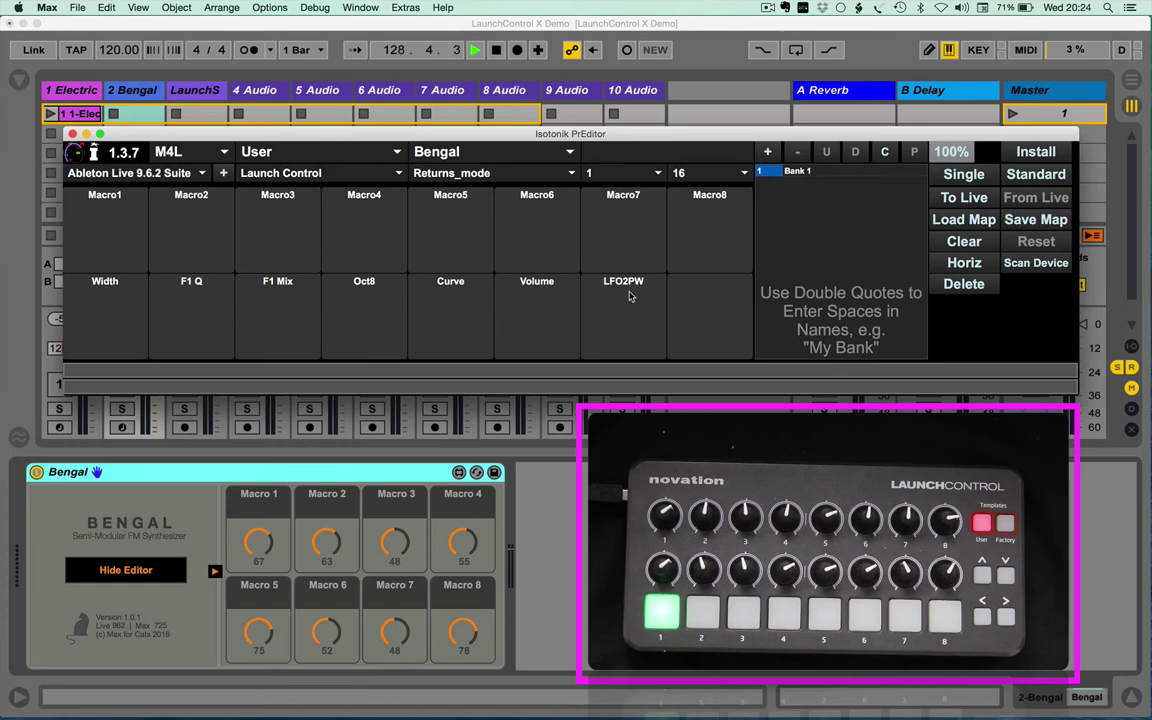
pyautogui.click(702, 292)
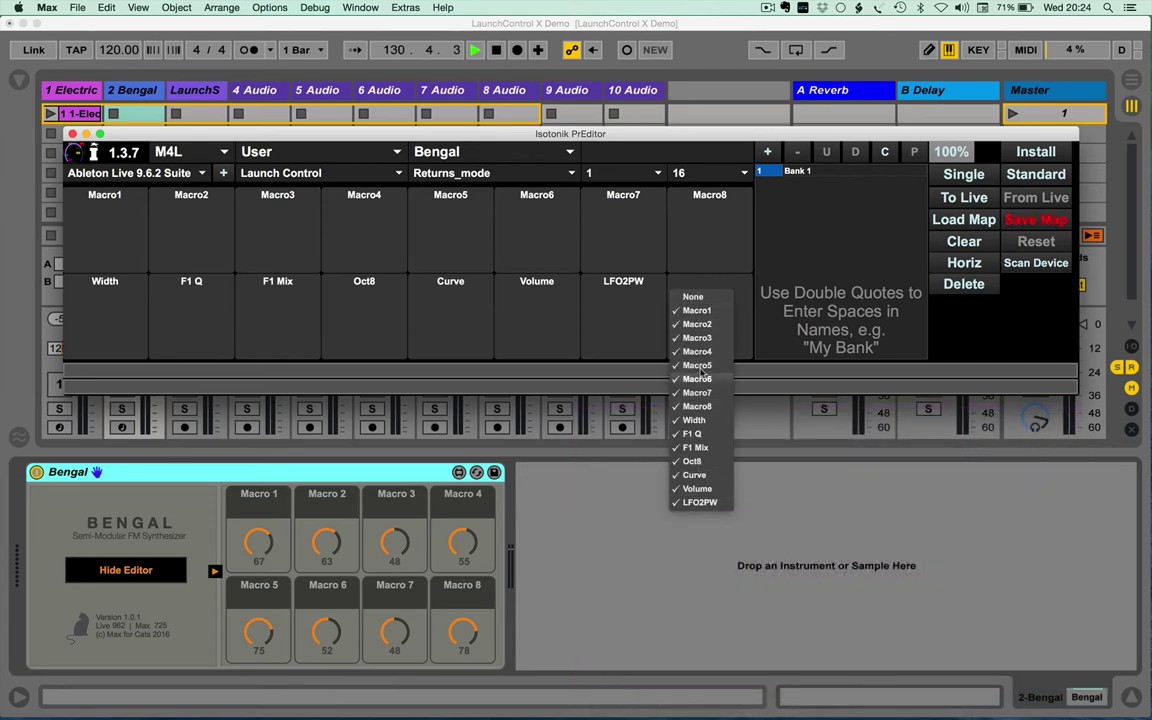
# Switch the parameter list from Standard to Extended and assign Pan to the empty Macro8 slot.
pyautogui.click(1040, 176)
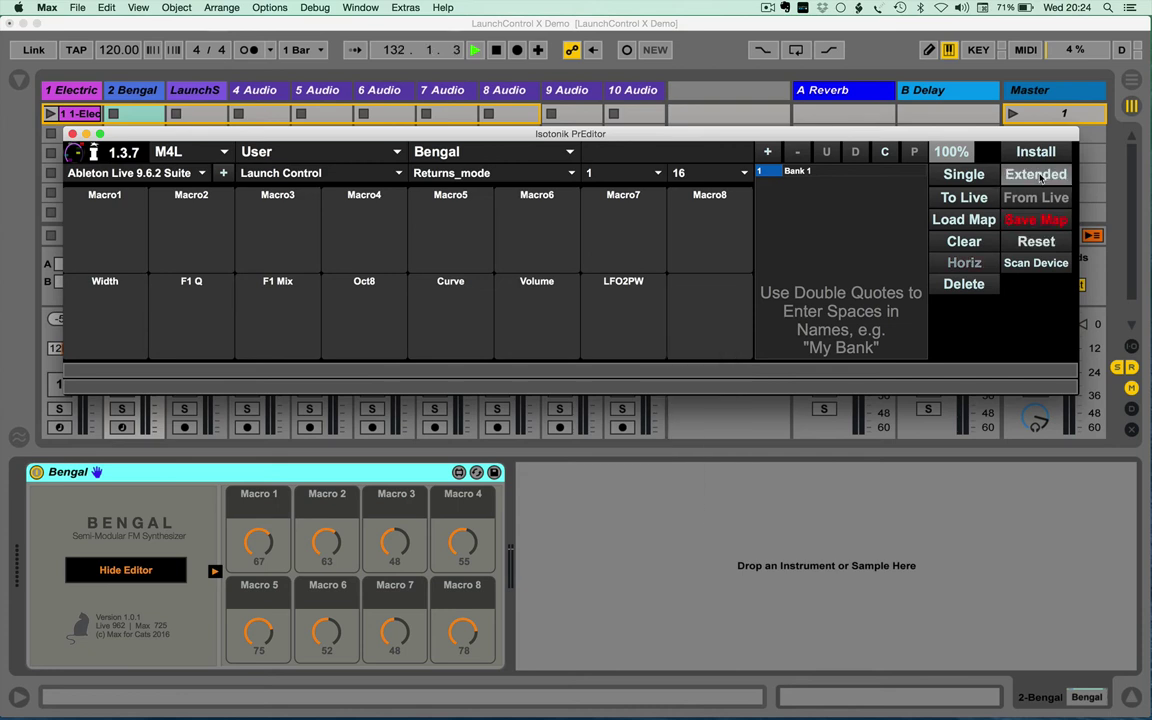
pyautogui.click(718, 288)
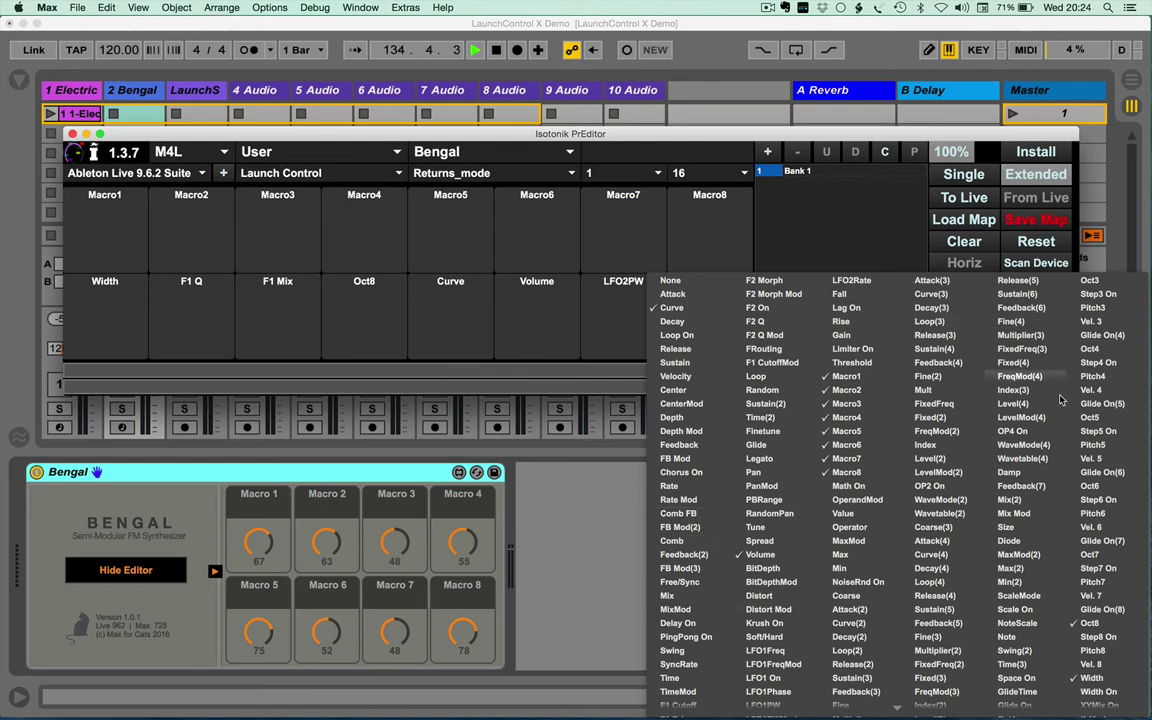
pyautogui.click(768, 472)
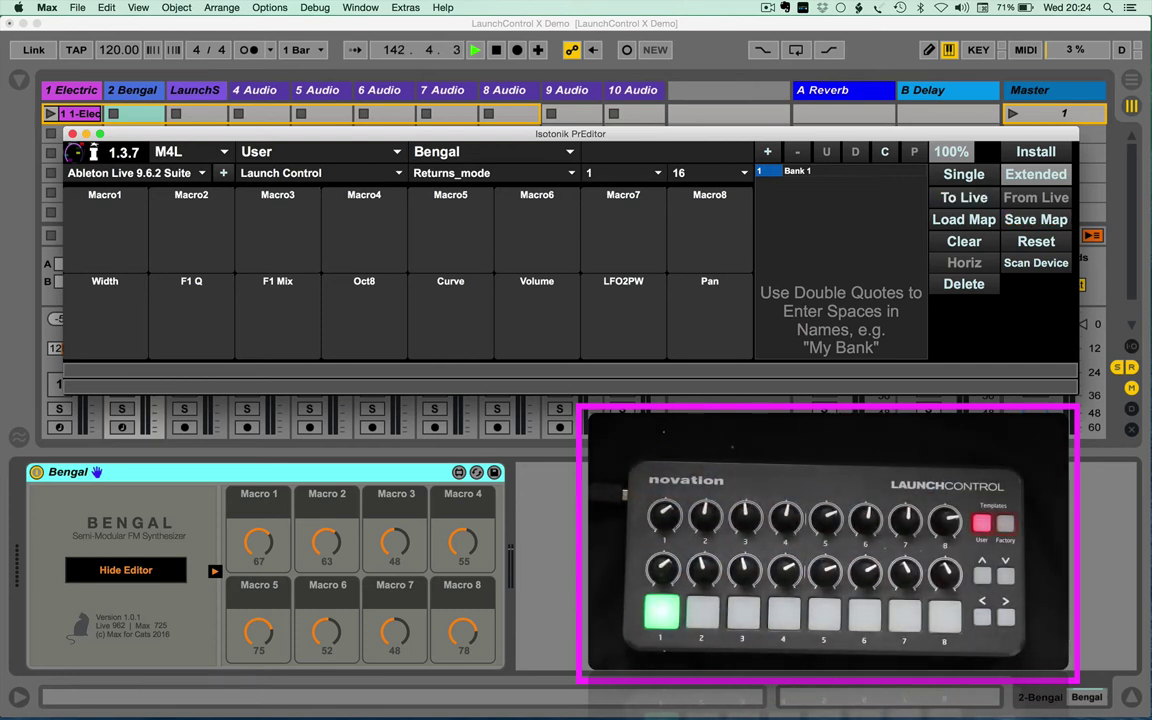
pyautogui.click(214, 157)
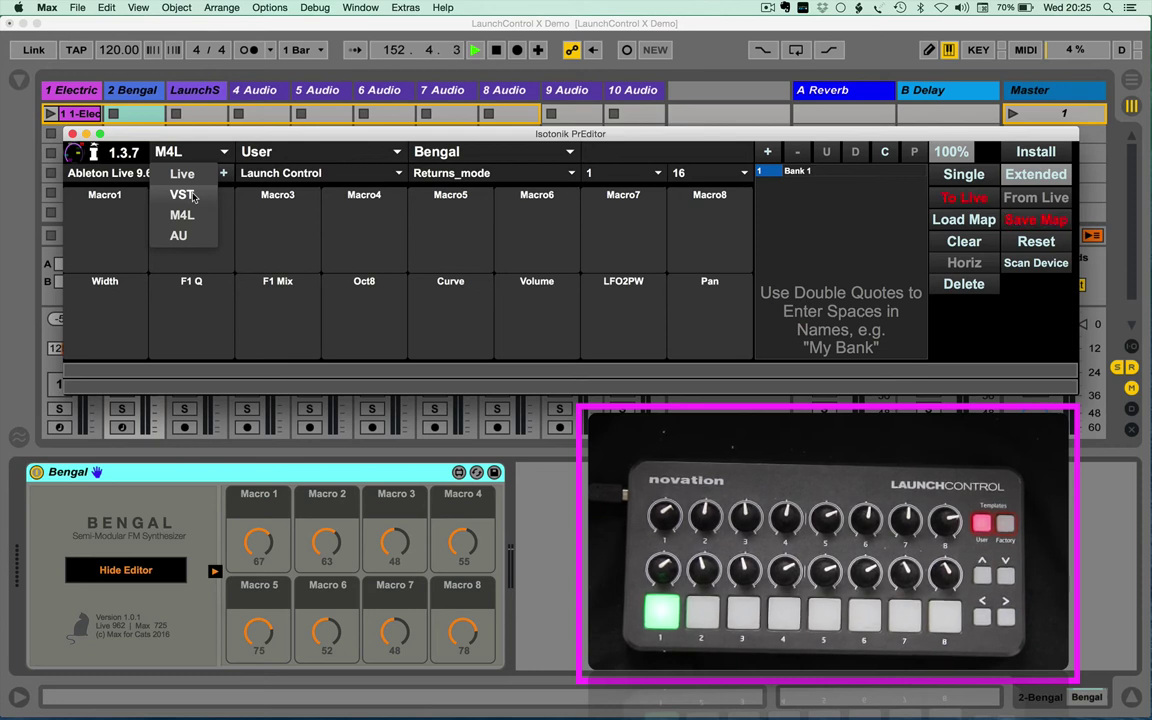
# Check the Macro7 parameter list unchanged, then open the Returns_mode script option dropdown.
pyautogui.click(620, 196)
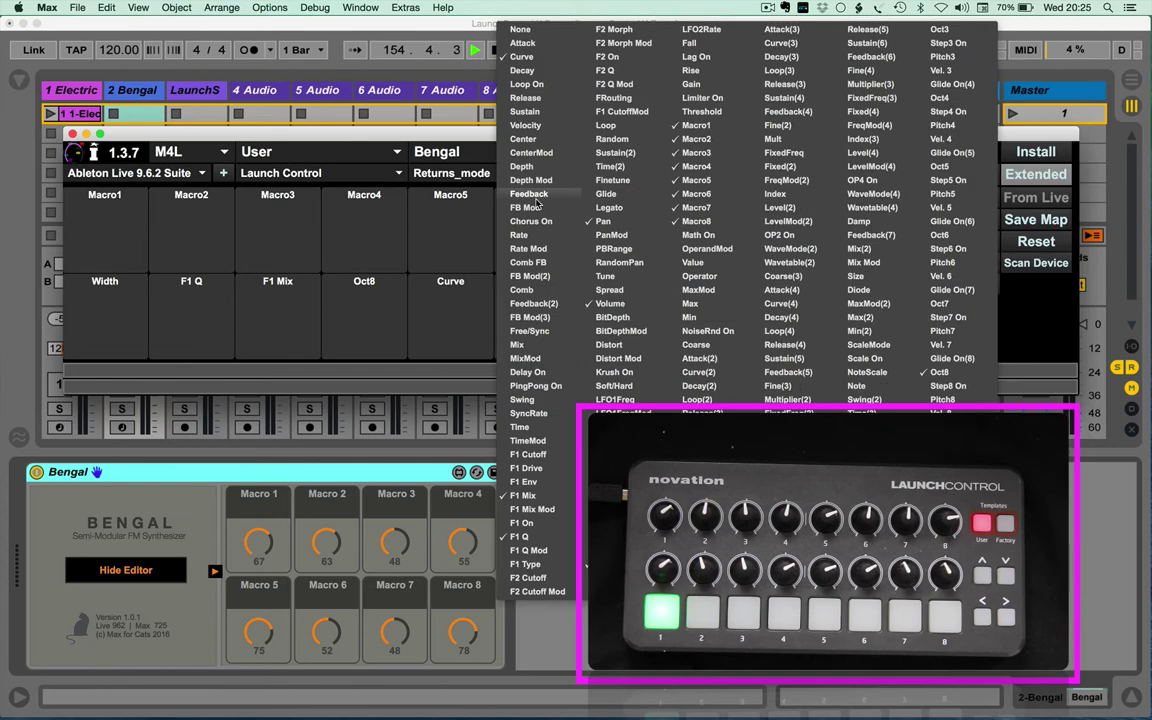
pyautogui.click(449, 248)
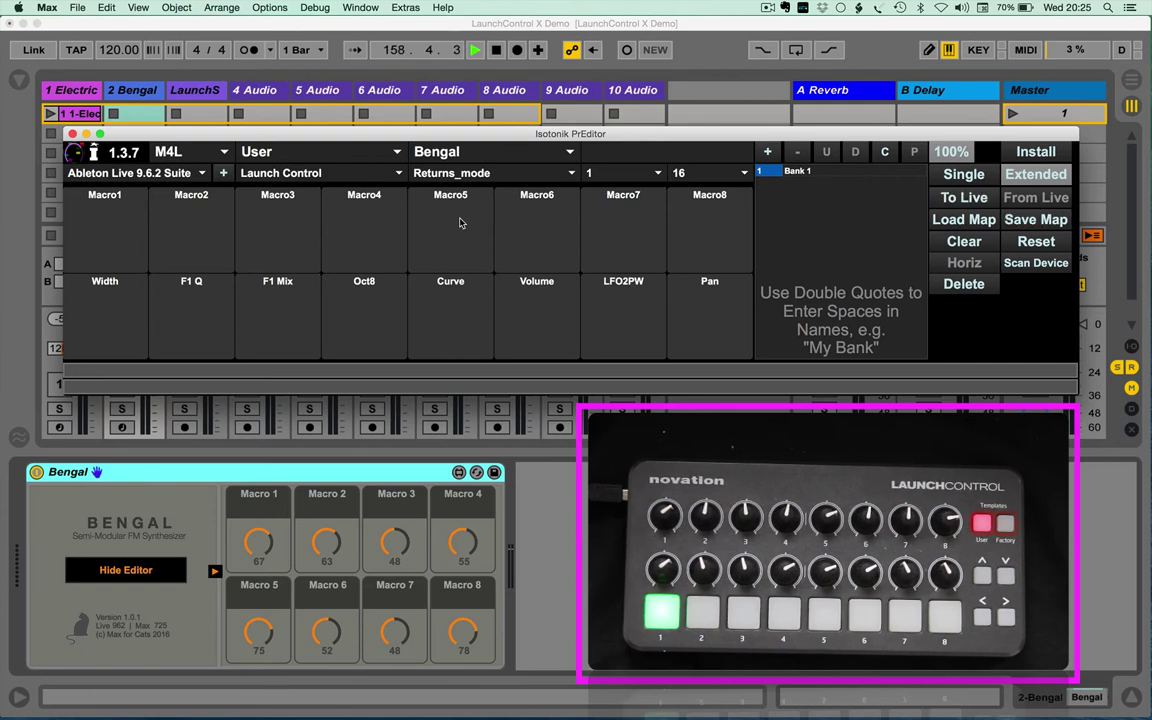
pyautogui.click(573, 174)
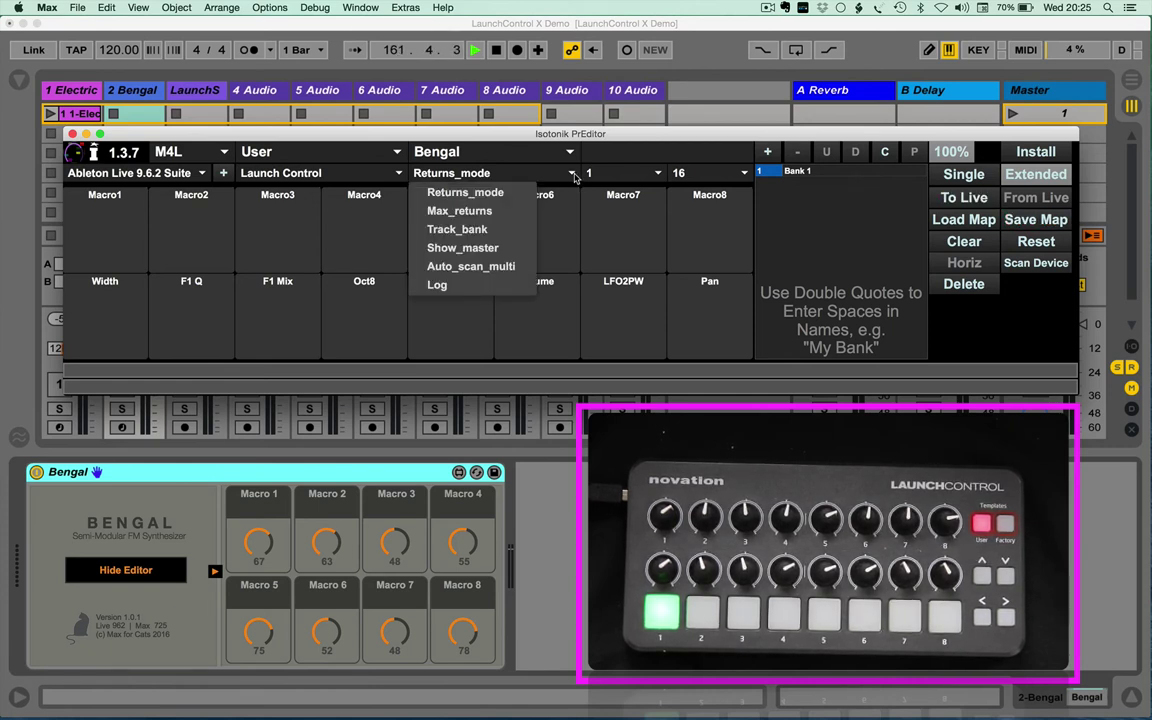
pyautogui.moveTo(157, 717)
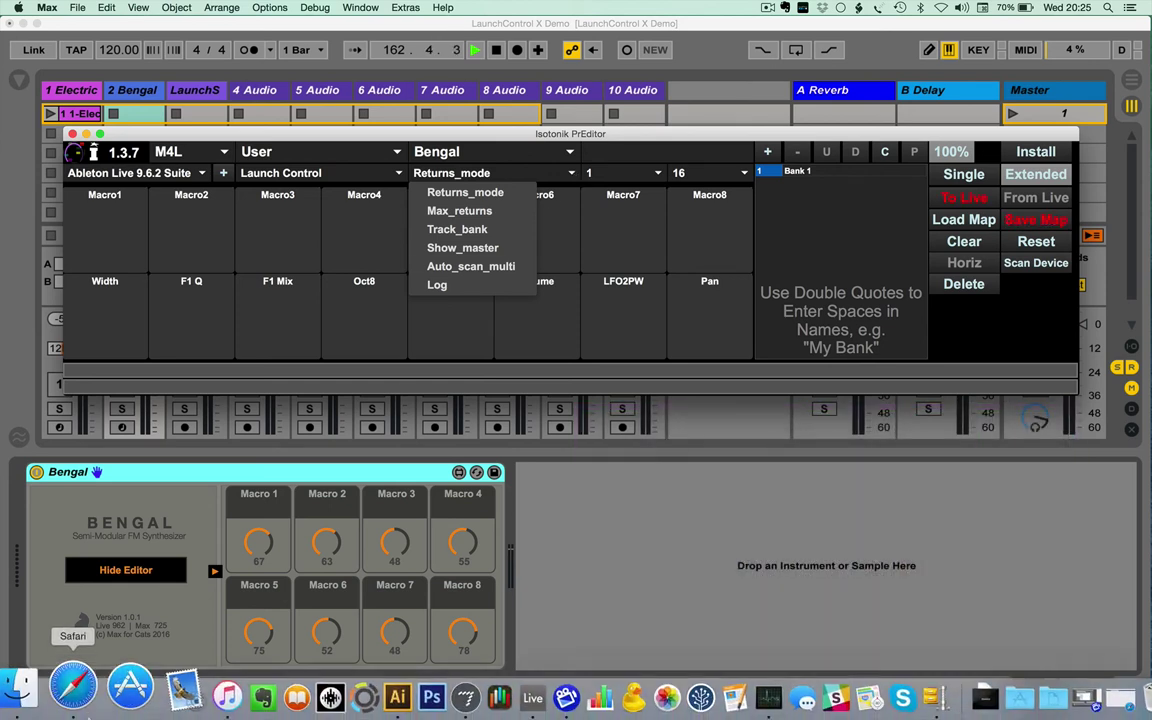
pyautogui.click(49, 700)
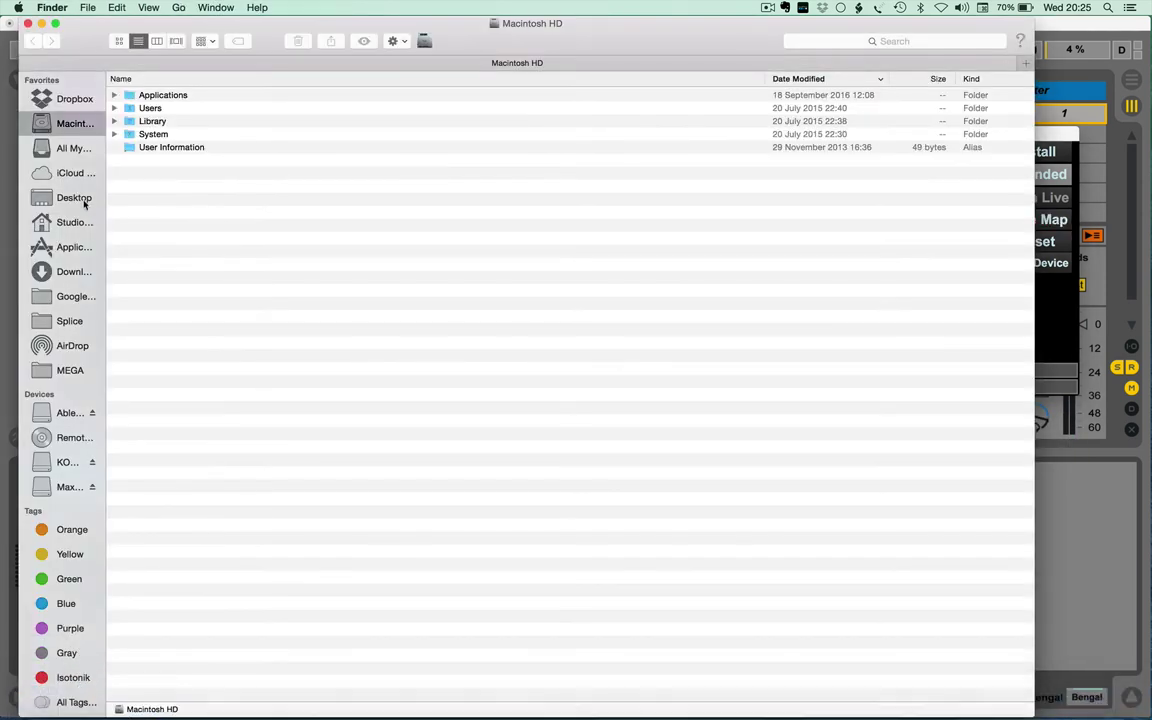
# Show the package contents of Ableton Live 9.6.2 Suite.app from the Applications folder.
pyautogui.click(74, 101)
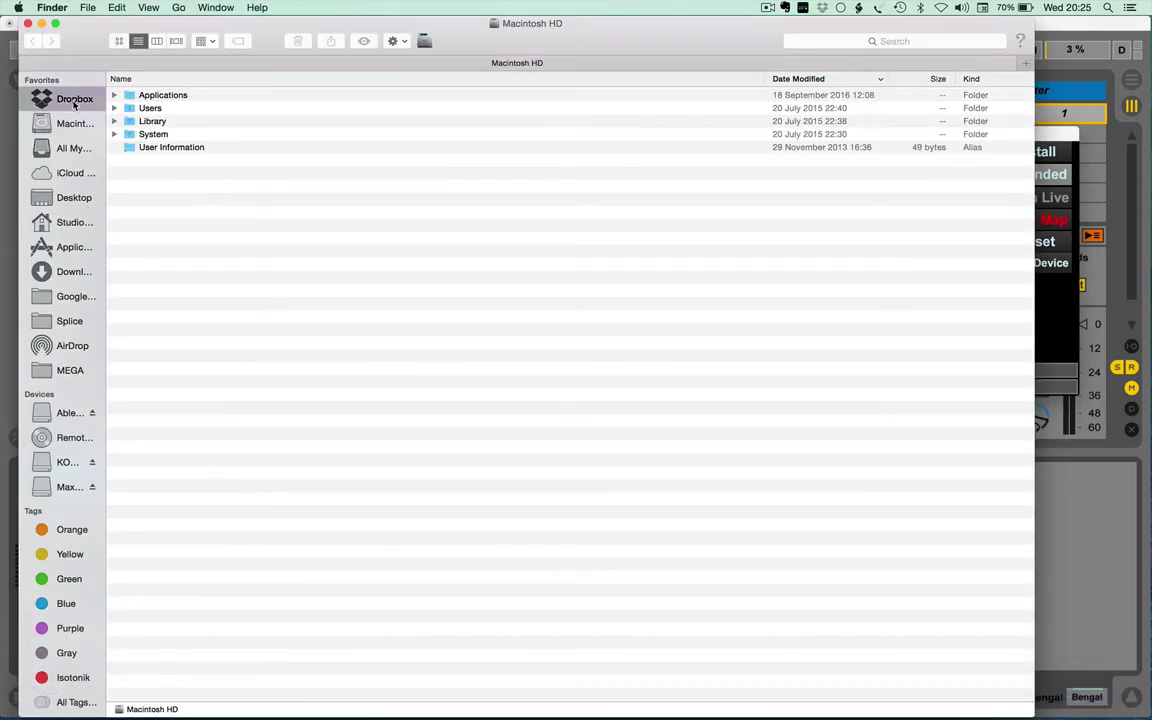
pyautogui.click(71, 248)
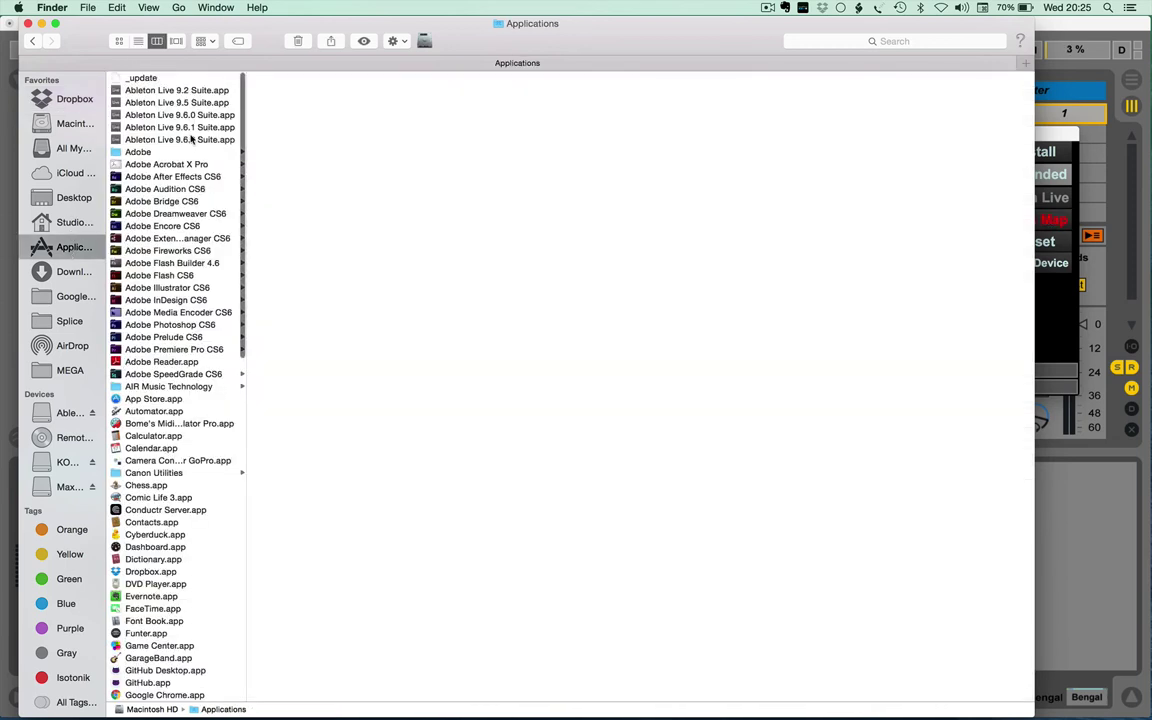
pyautogui.click(190, 139)
pyautogui.rightClick(168, 139)
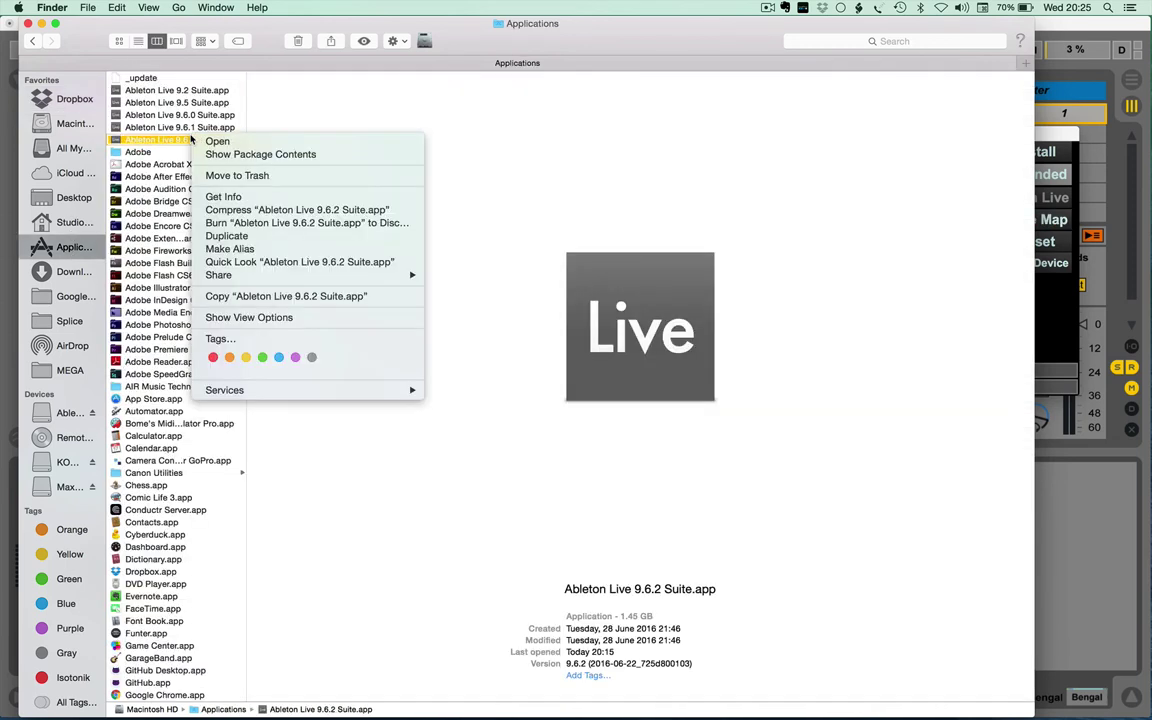
pyautogui.click(236, 157)
# Preview config.txt in Contents > App-Resources > MIDI Remote Scripts > Launch_Control_X, then close Finder.
pyautogui.click(159, 78)
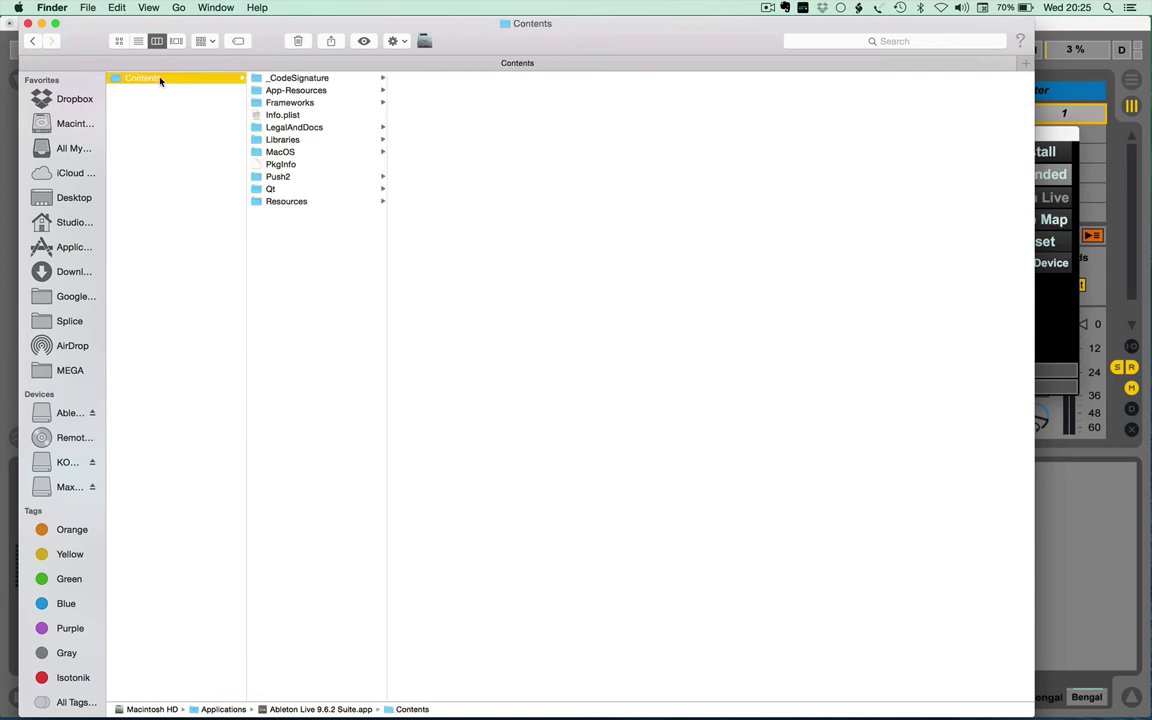
pyautogui.click(310, 92)
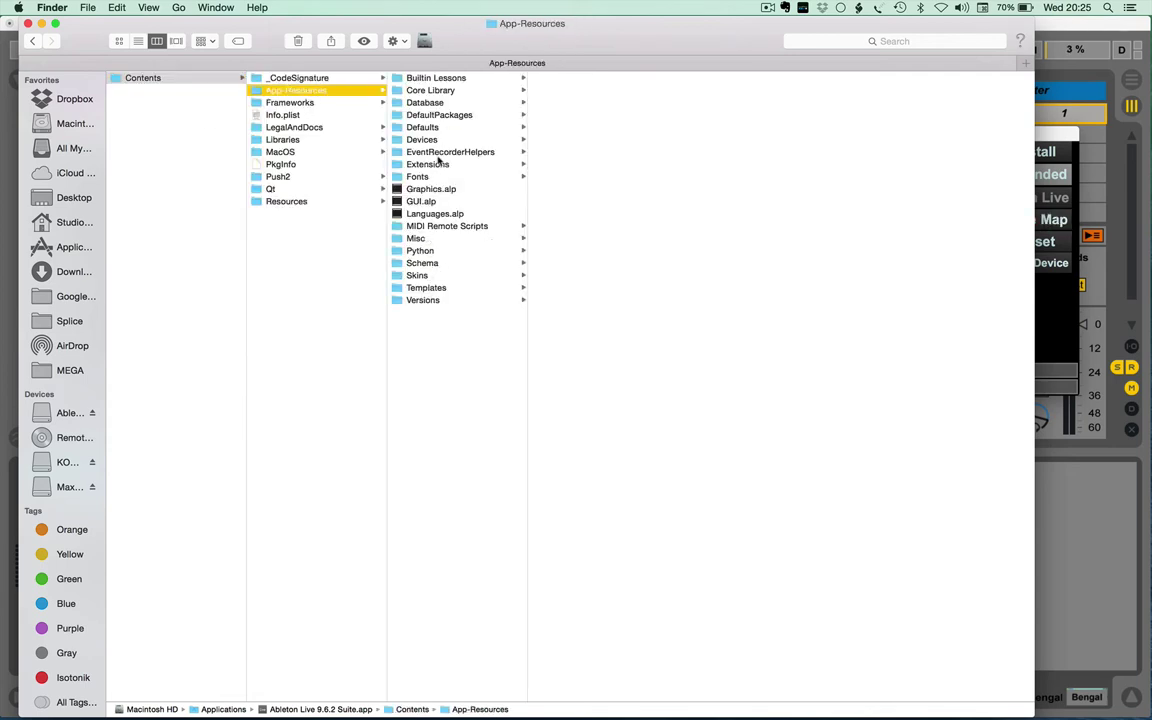
pyautogui.click(447, 226)
pyautogui.scroll(-5, 612, 240)
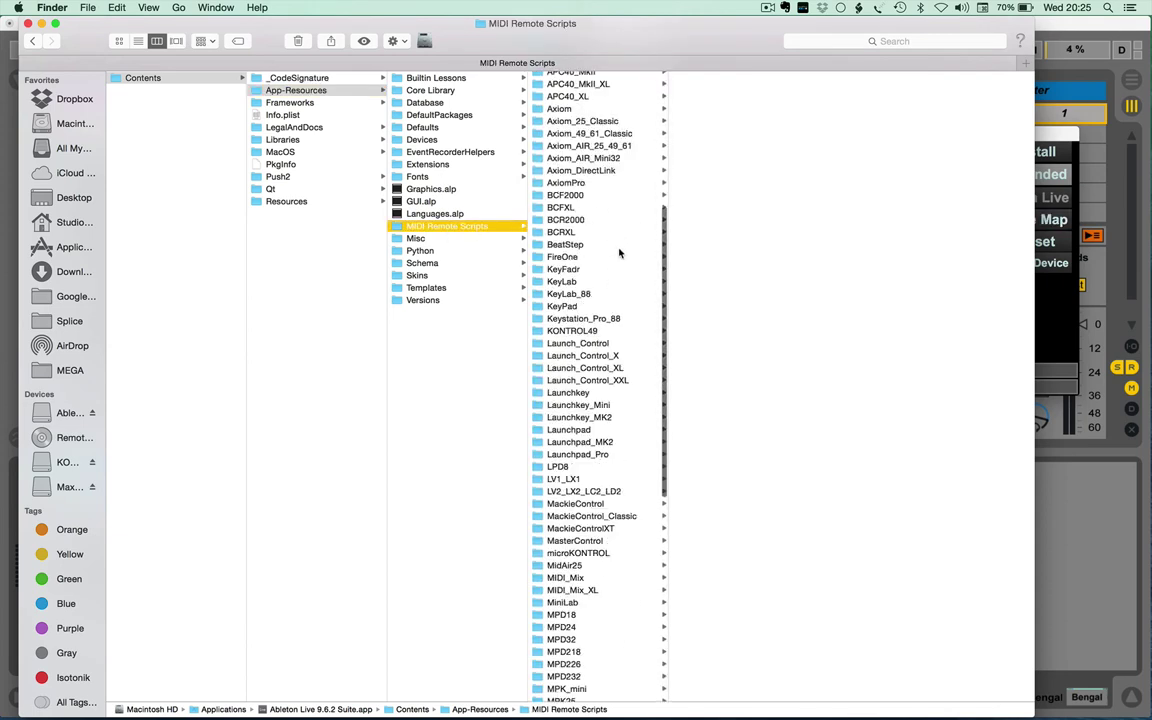
pyautogui.click(605, 343)
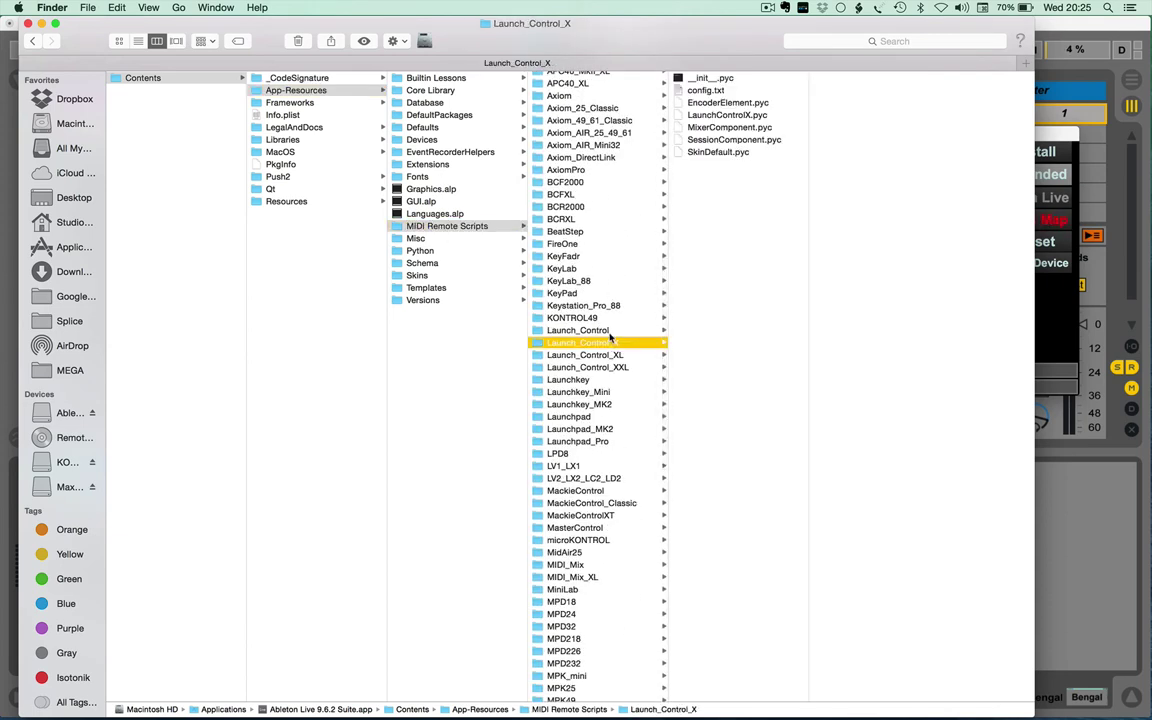
pyautogui.click(710, 91)
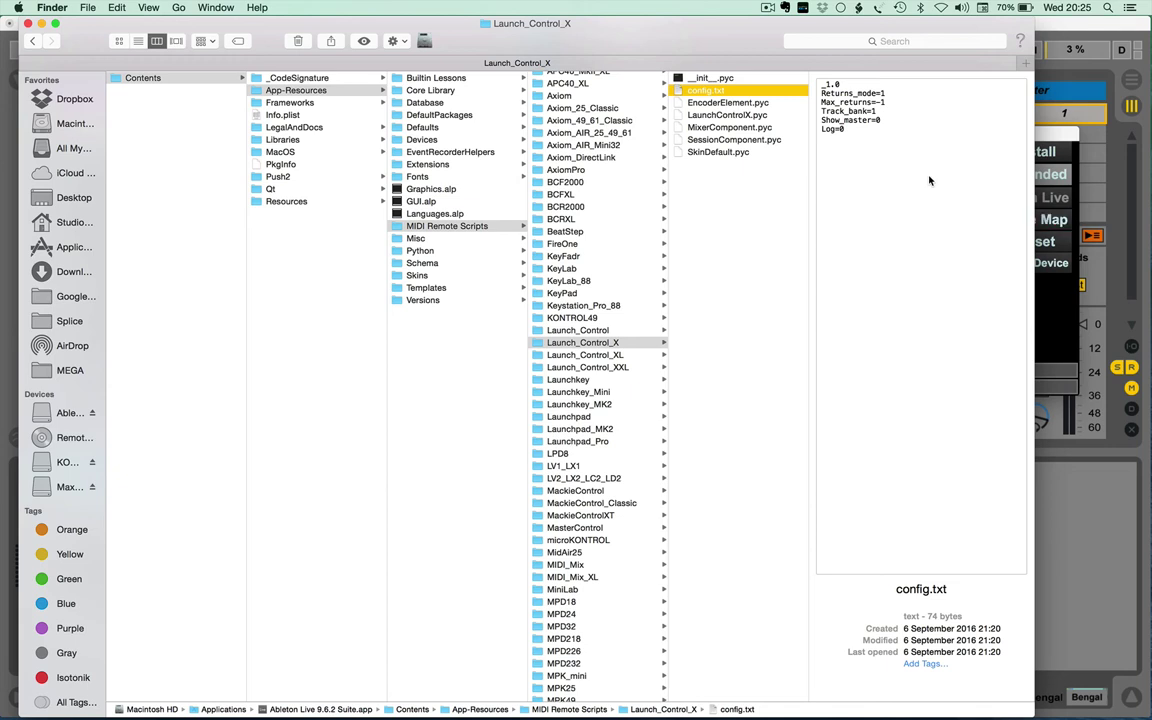
pyautogui.click(28, 24)
# Show the Returns_mode options list in PrEditor and dismiss it without changing anything.
pyautogui.click(538, 174)
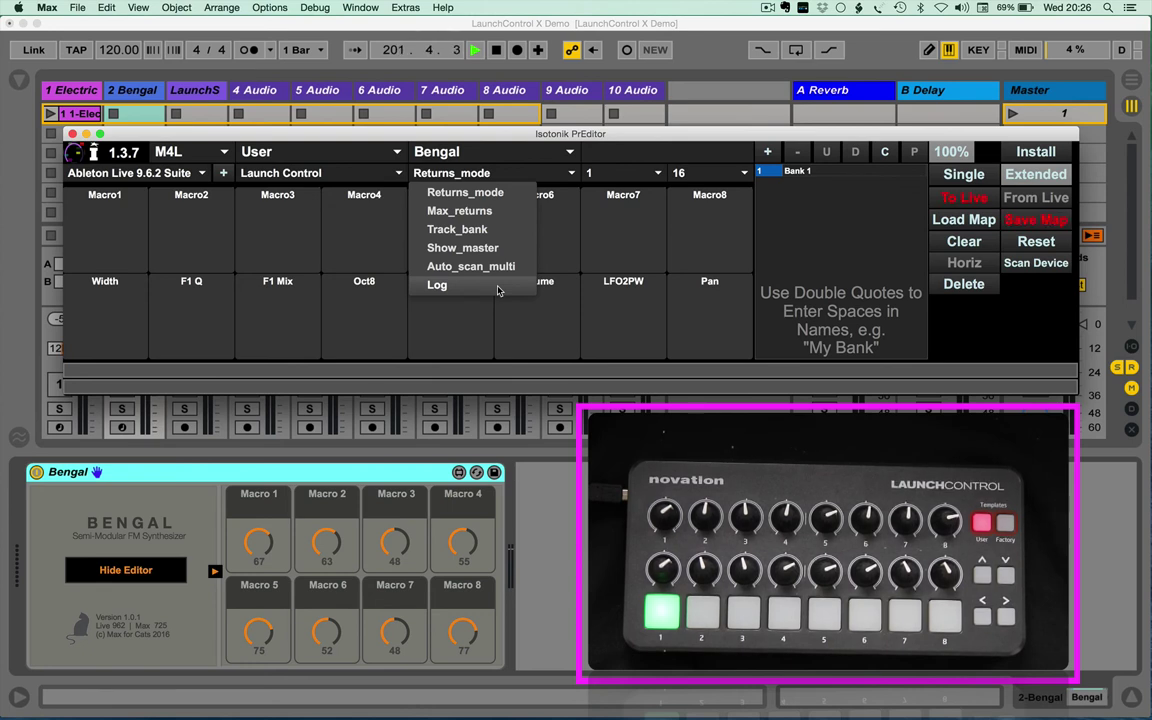
pyautogui.press('Escape')
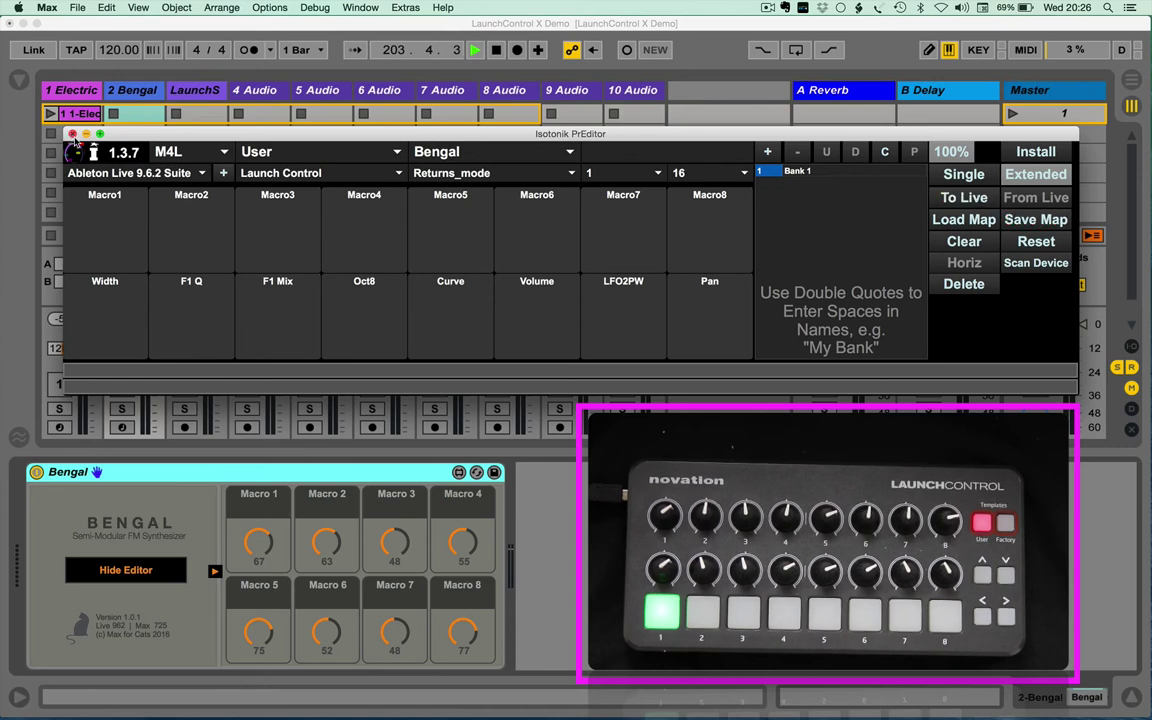
# Close PrEditor and select the LaunchS track to show the LaunchSync-PRO-XL-Audio device.
pyautogui.click(71, 133)
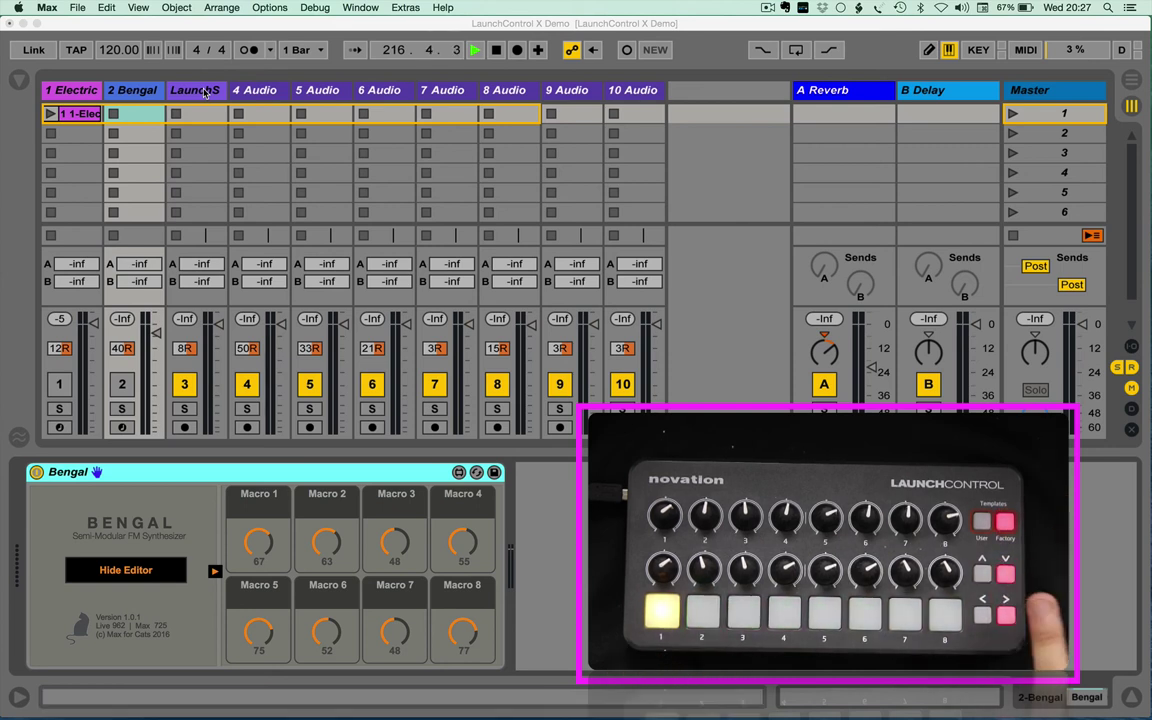
pyautogui.click(204, 91)
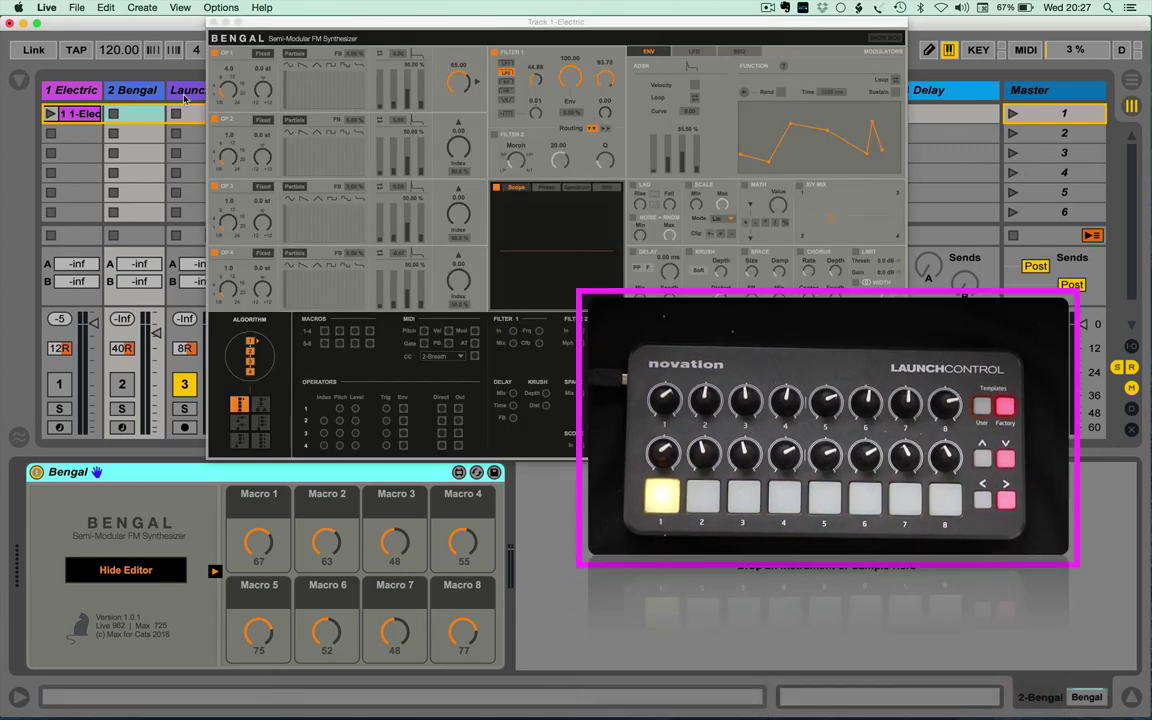
pyautogui.click(200, 91)
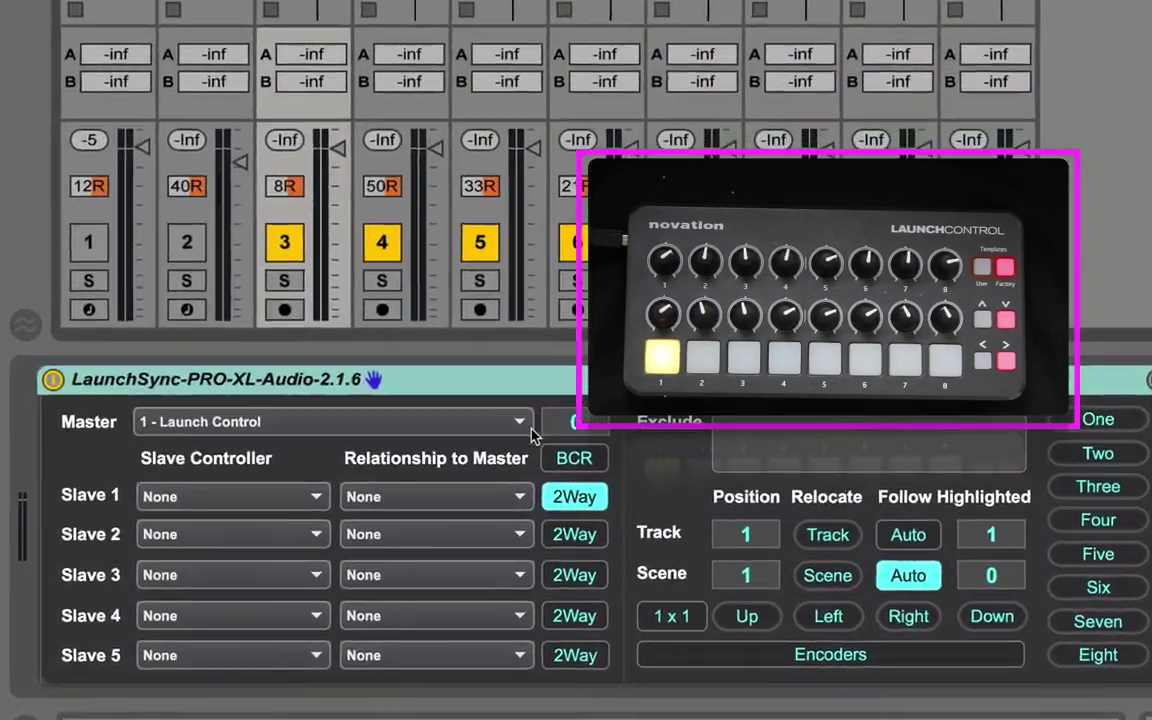
# Keep Launch Control as master and Slave 1 at None, then relocate control to tracks 2–10.
pyautogui.click(548, 411)
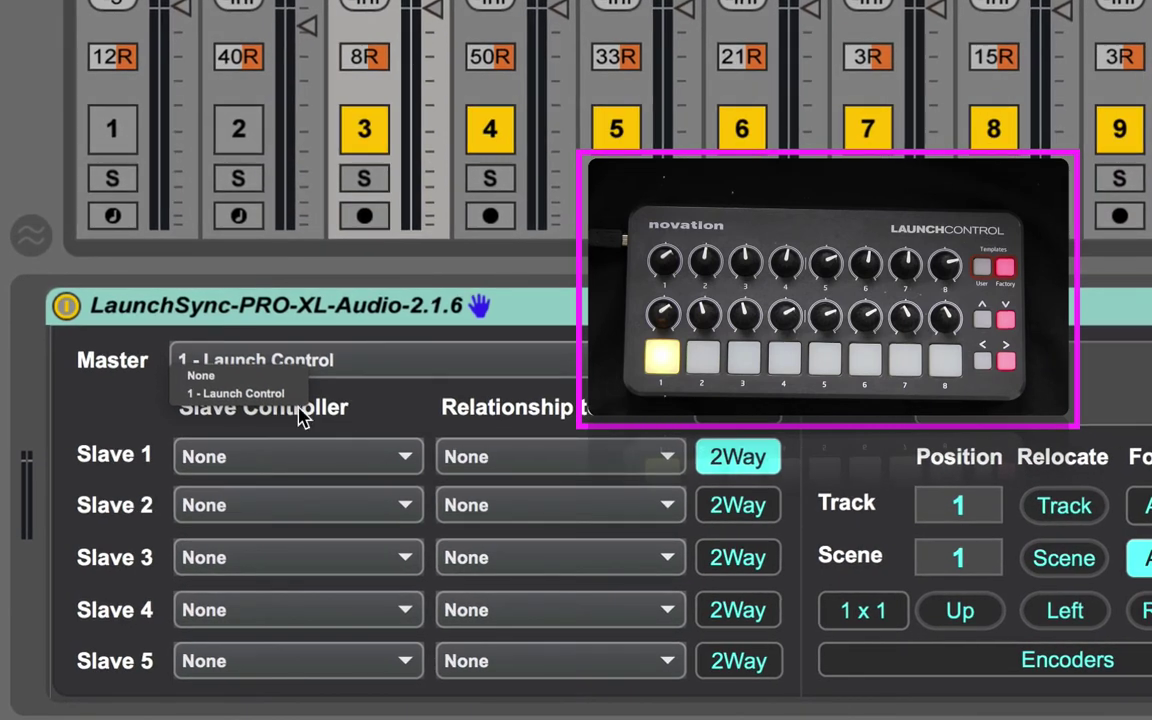
pyautogui.click(128, 417)
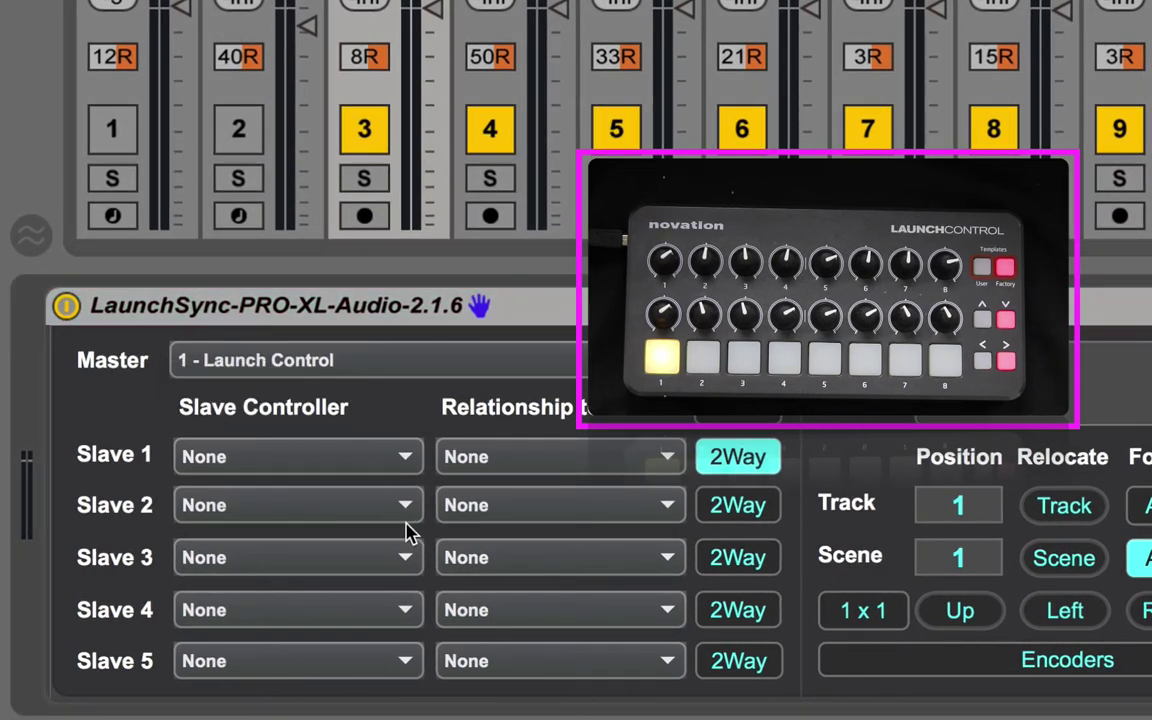
pyautogui.click(370, 462)
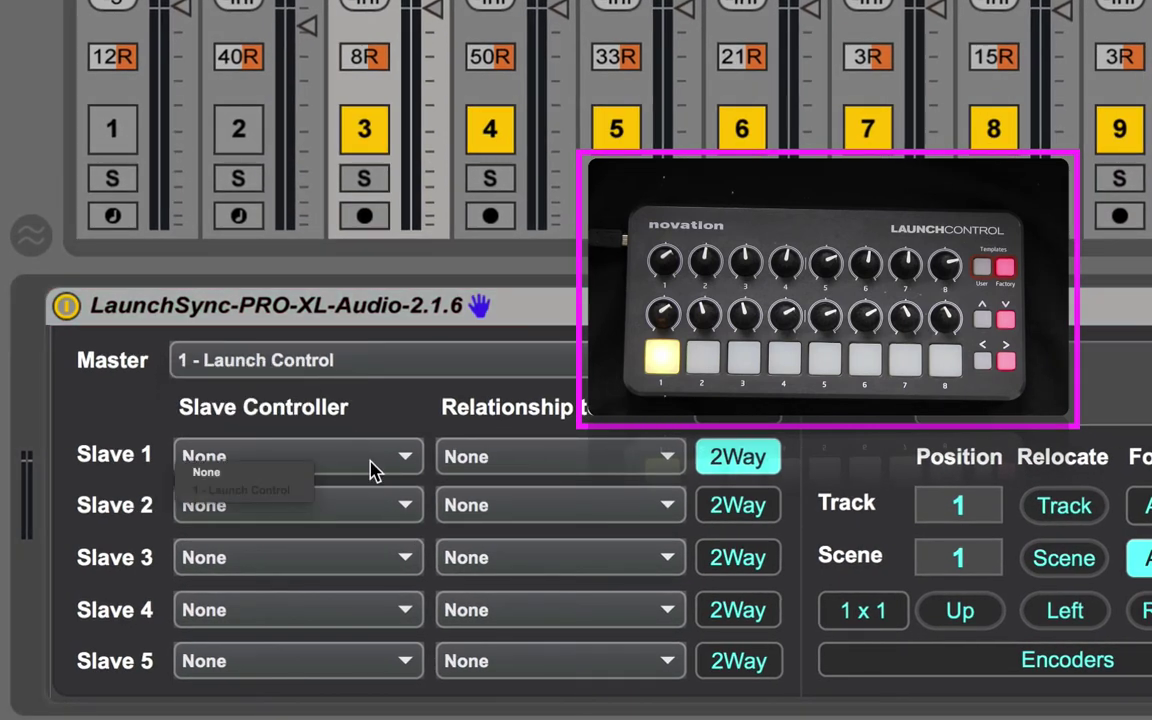
pyautogui.click(628, 458)
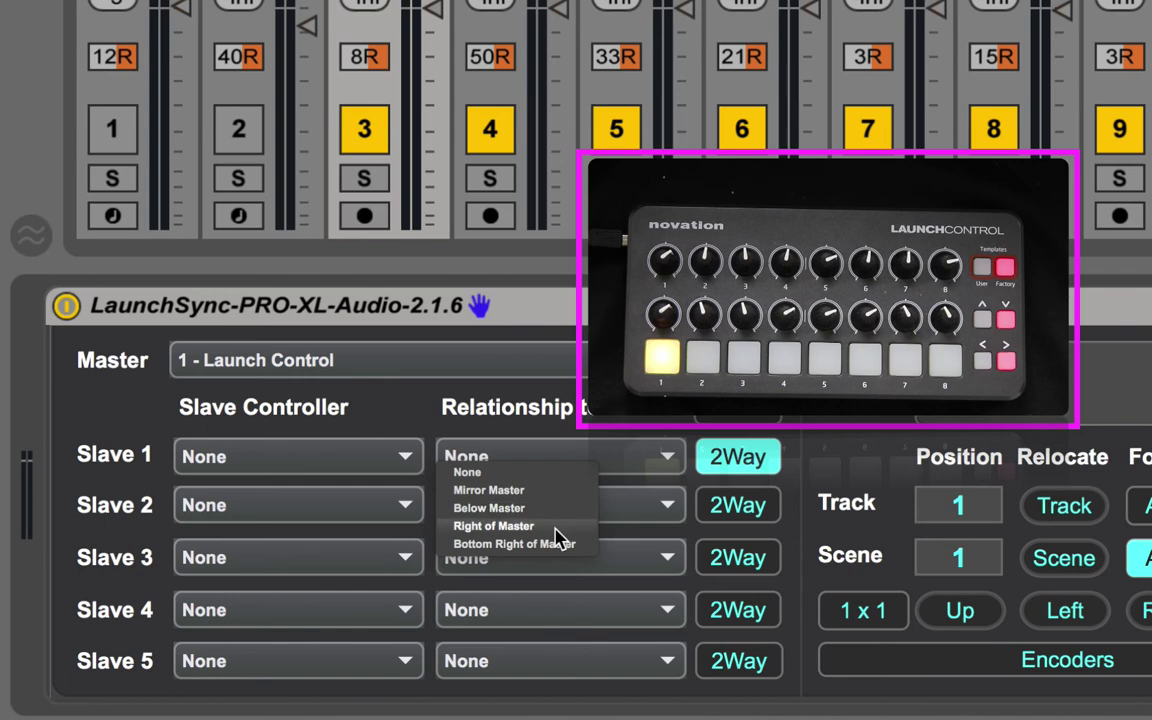
pyautogui.click(772, 462)
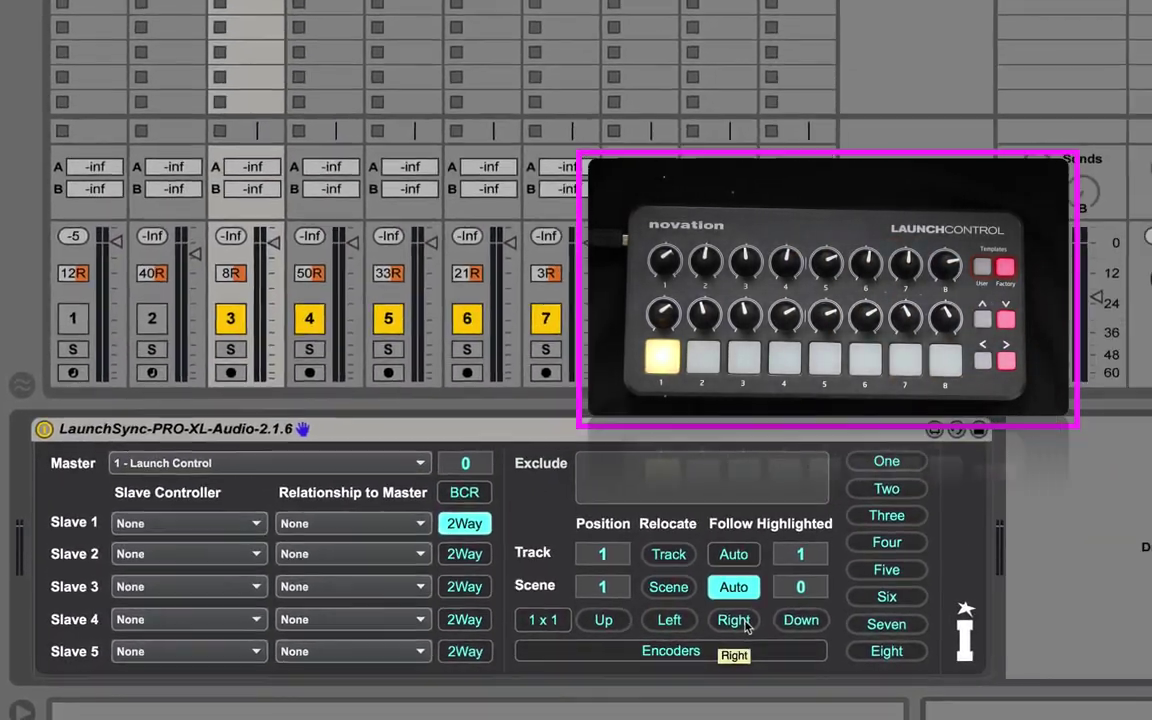
pyautogui.click(744, 623)
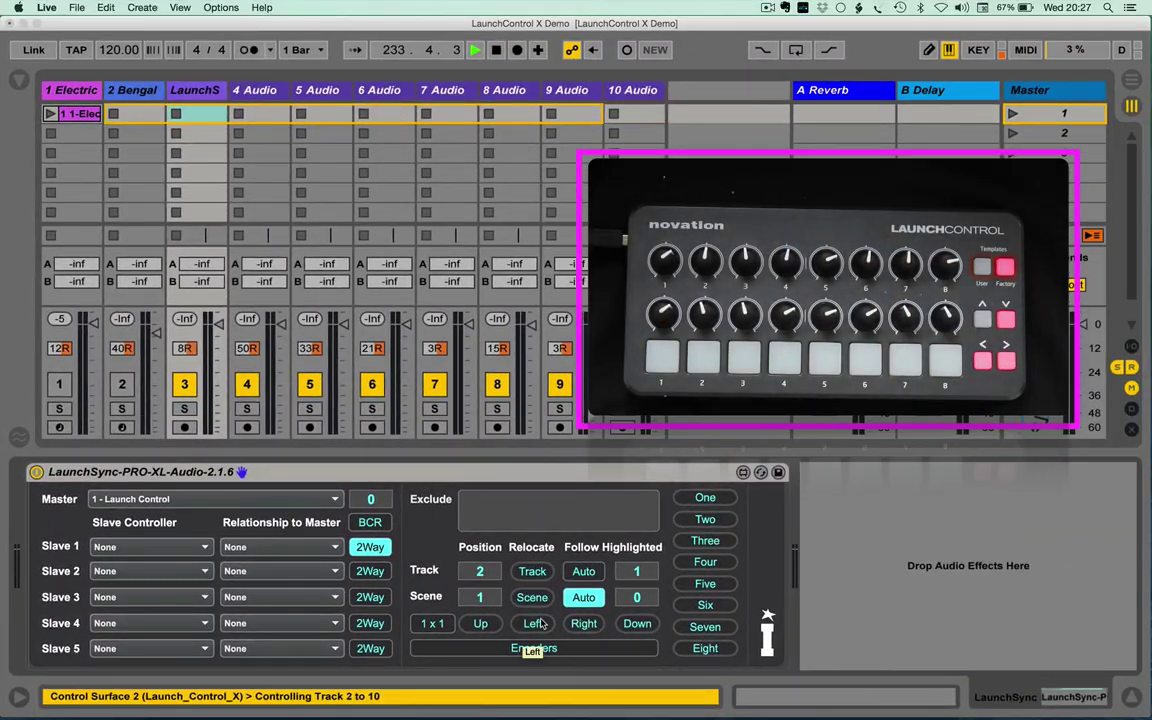
# Nudge the LaunchSync session box Down, Right, Up and Left to track 2, scene 2.
pyautogui.click(634, 623)
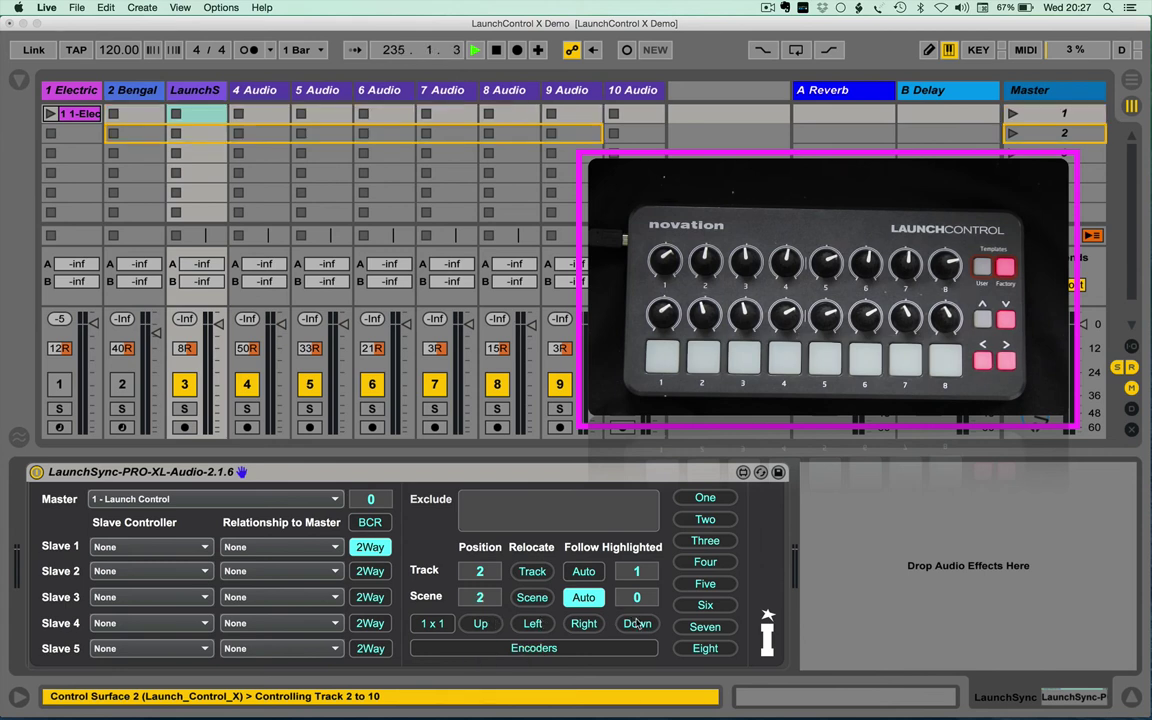
pyautogui.click(583, 623)
pyautogui.click(481, 623)
pyautogui.click(534, 623)
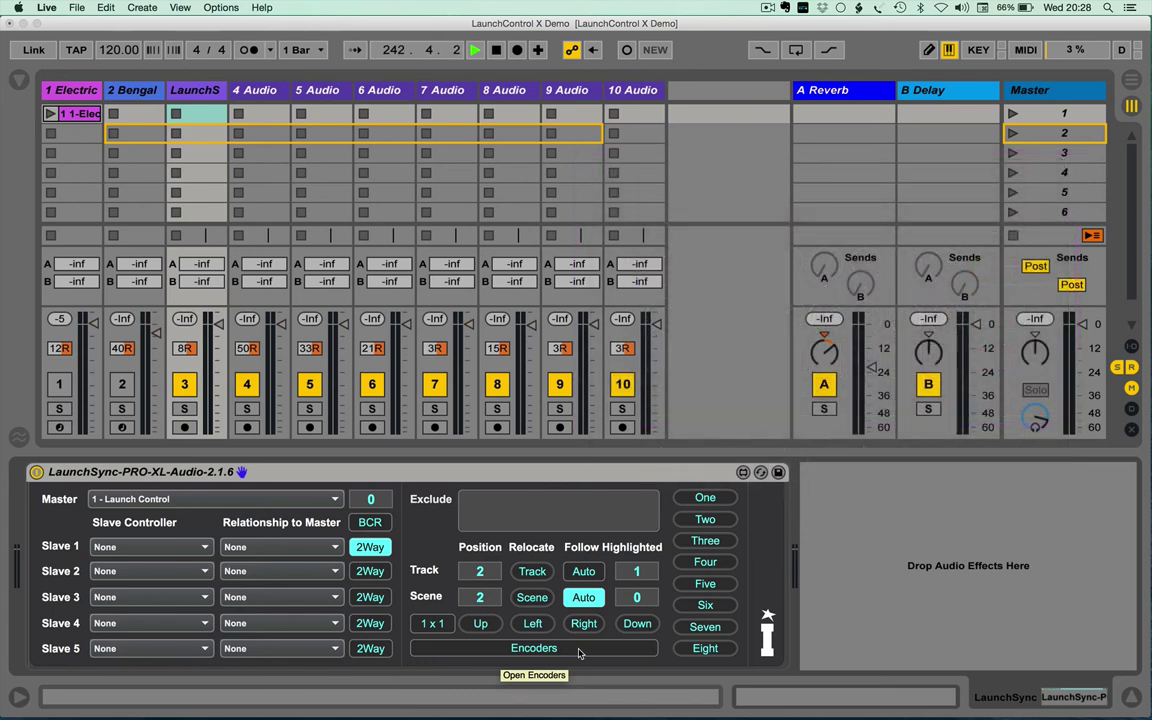
pyautogui.click(578, 650)
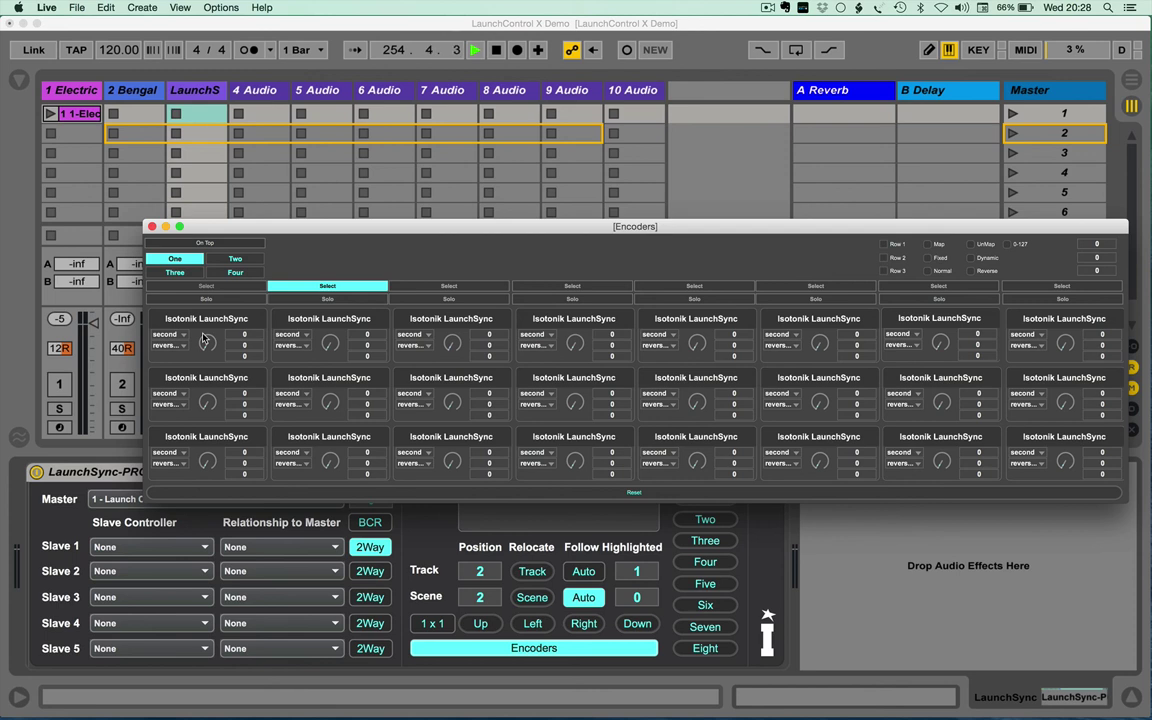
pyautogui.click(151, 227)
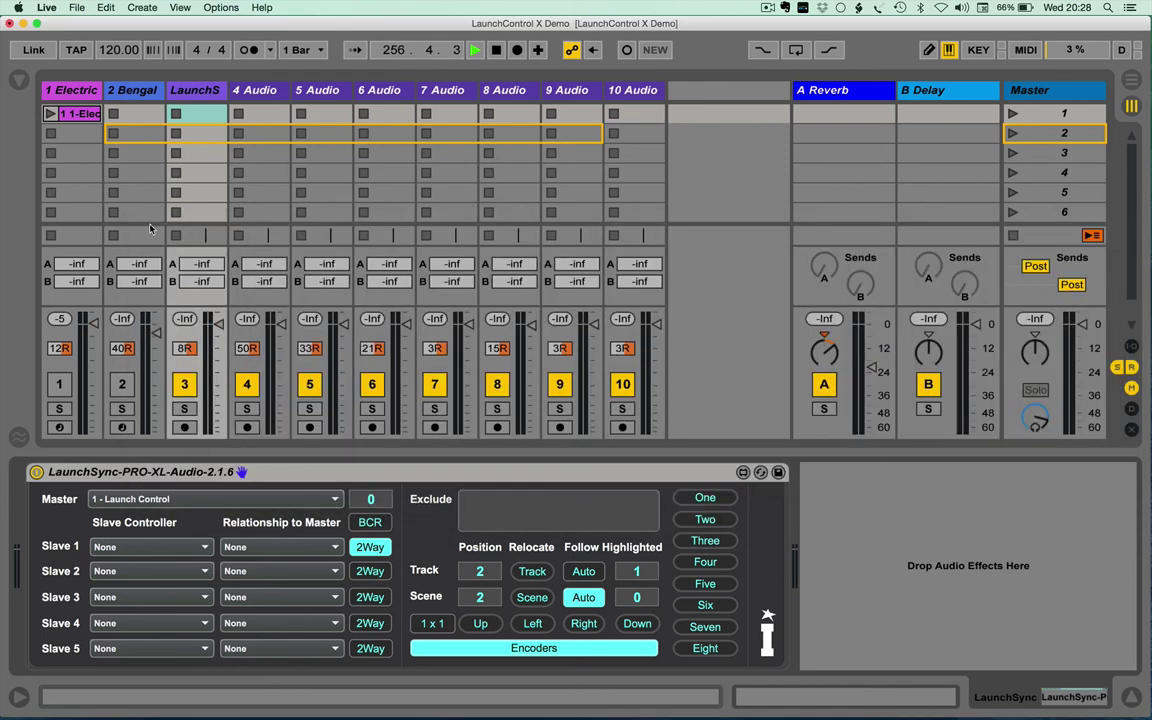